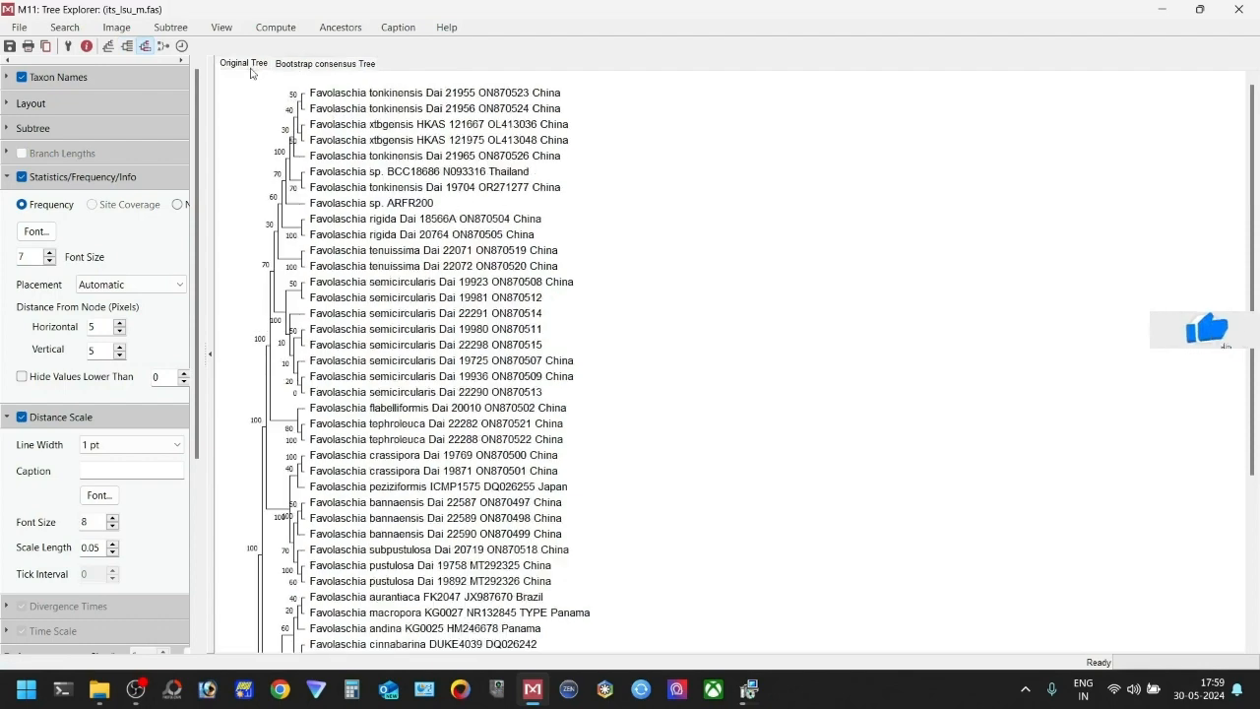
Step: Compare the taxon arrangement and bootstrap values of the original tree with those of the bootstrap consensus tree
{"action": "left_click", "coordinate": [299, 67]}
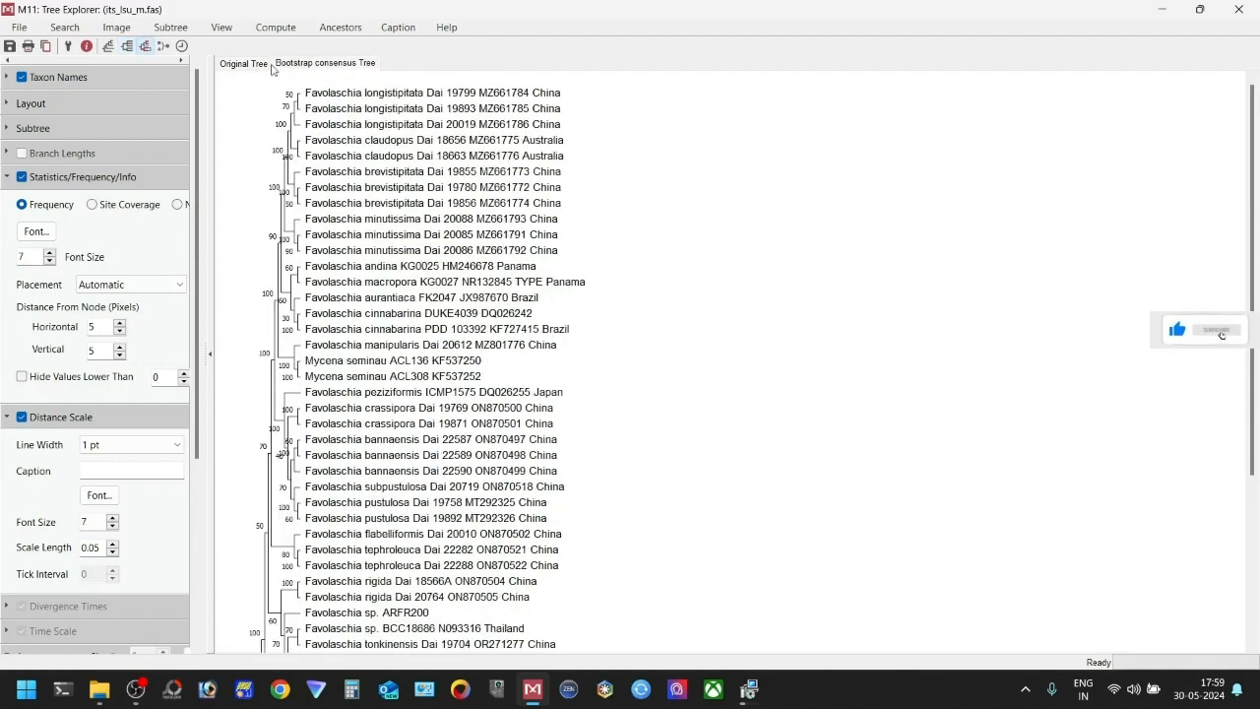
{"action": "left_click", "coordinate": [243, 64]}
{"action": "left_click", "coordinate": [313, 65]}
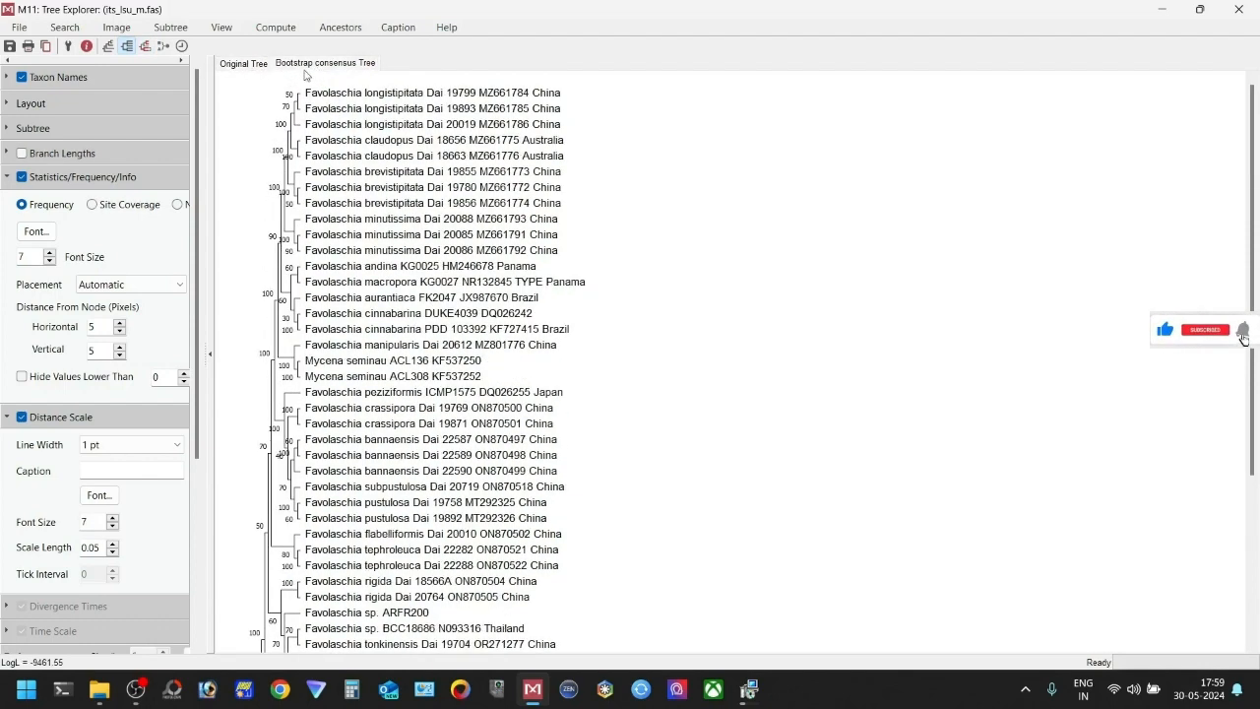
{"action": "left_click", "coordinate": [252, 65]}
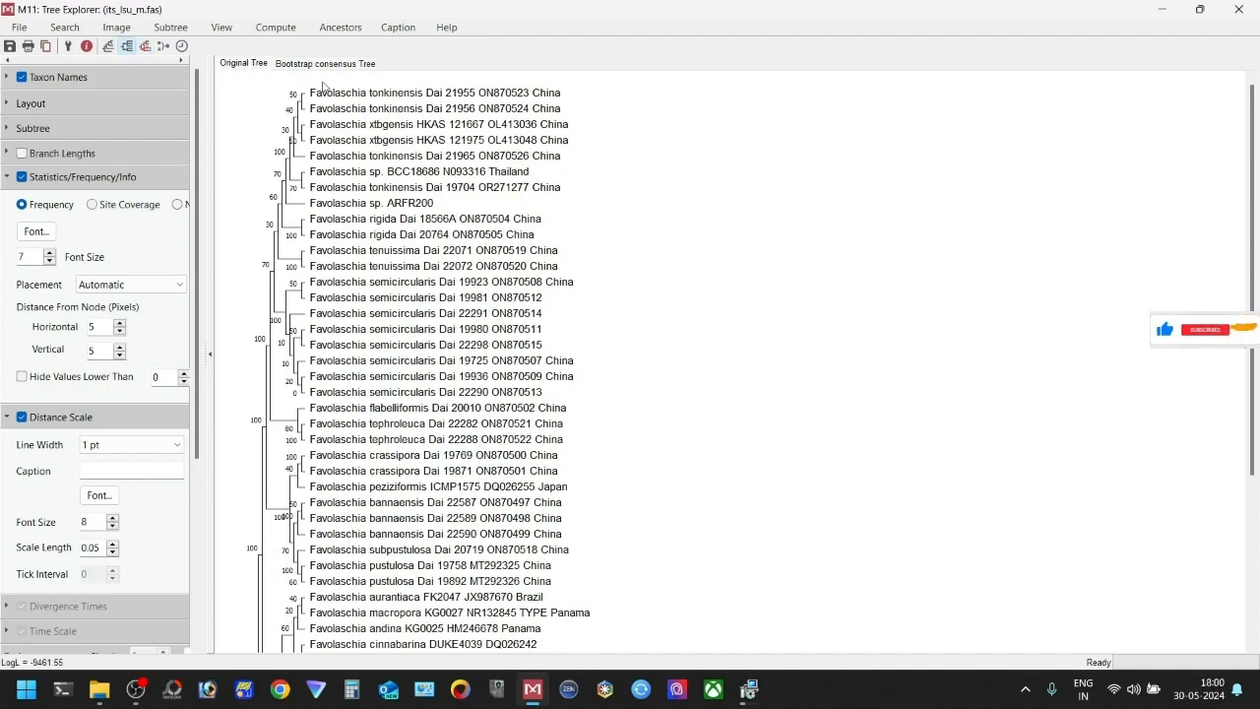
{"action": "scroll", "coordinate": [403, 236], "scroll_direction": "down", "scroll_amount": 1}
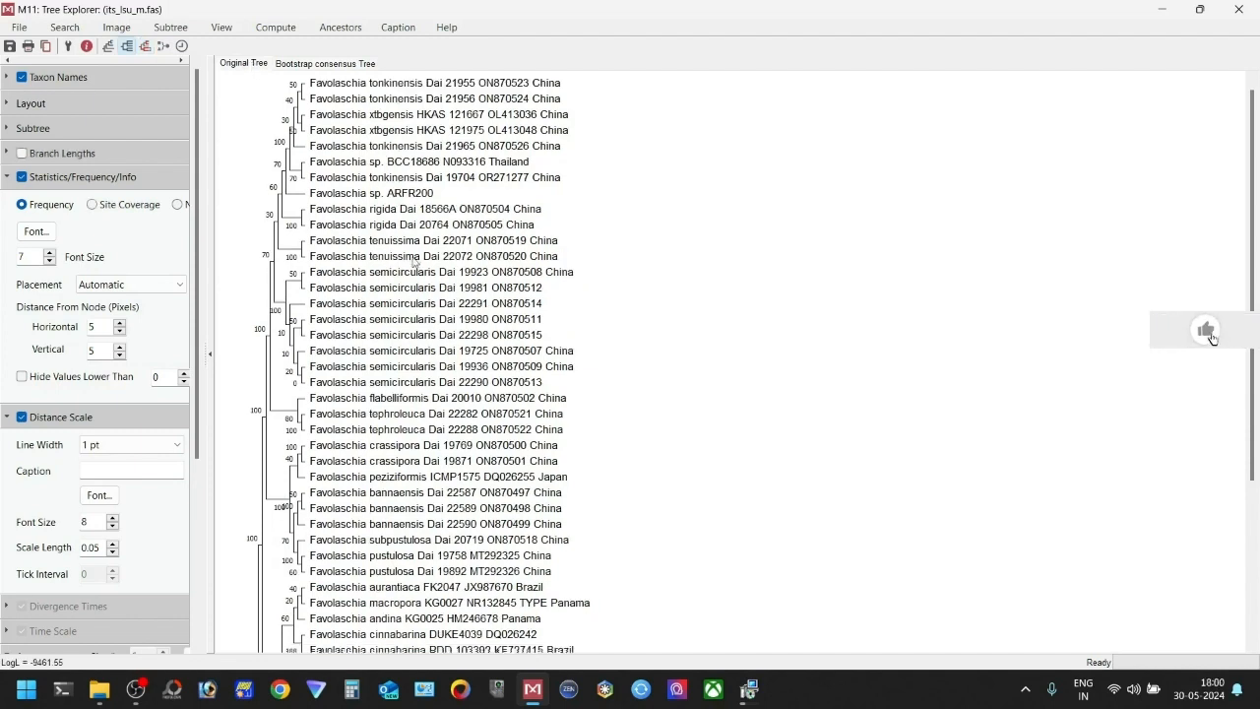
{"action": "scroll", "coordinate": [414, 262], "scroll_direction": "down", "scroll_amount": 5}
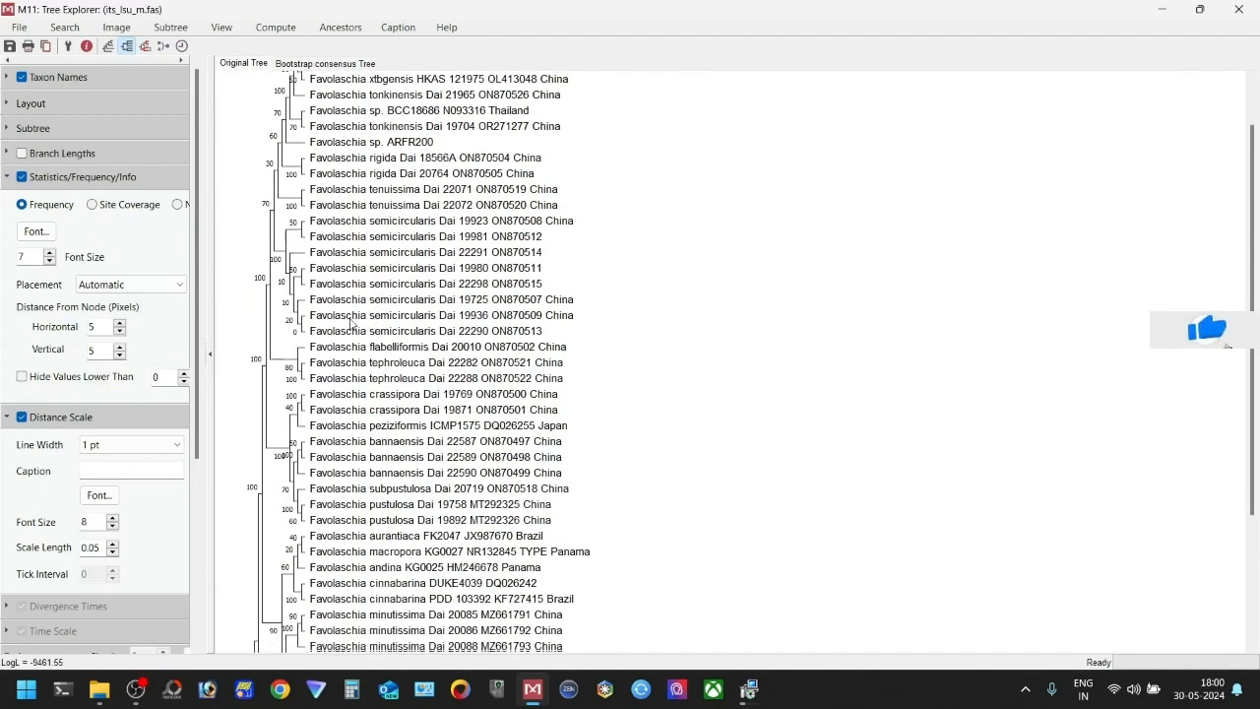
{"action": "scroll", "coordinate": [351, 323], "scroll_direction": "up", "scroll_amount": 6}
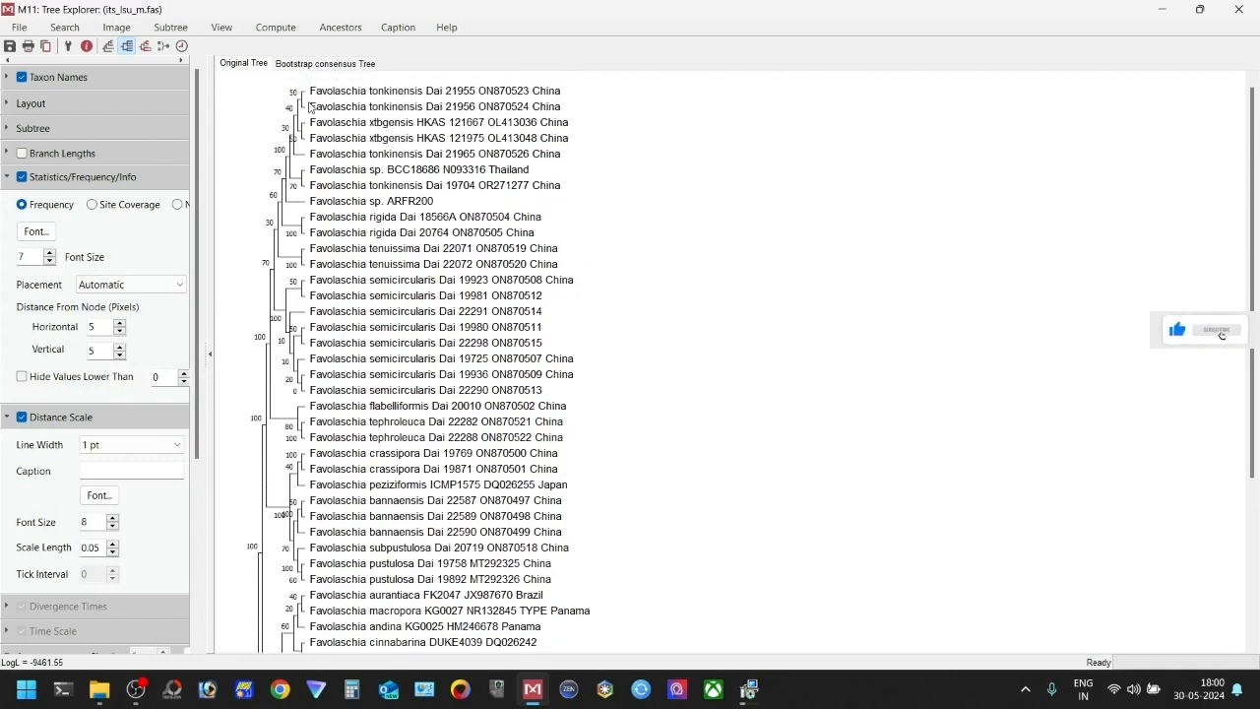
{"action": "left_click", "coordinate": [310, 65]}
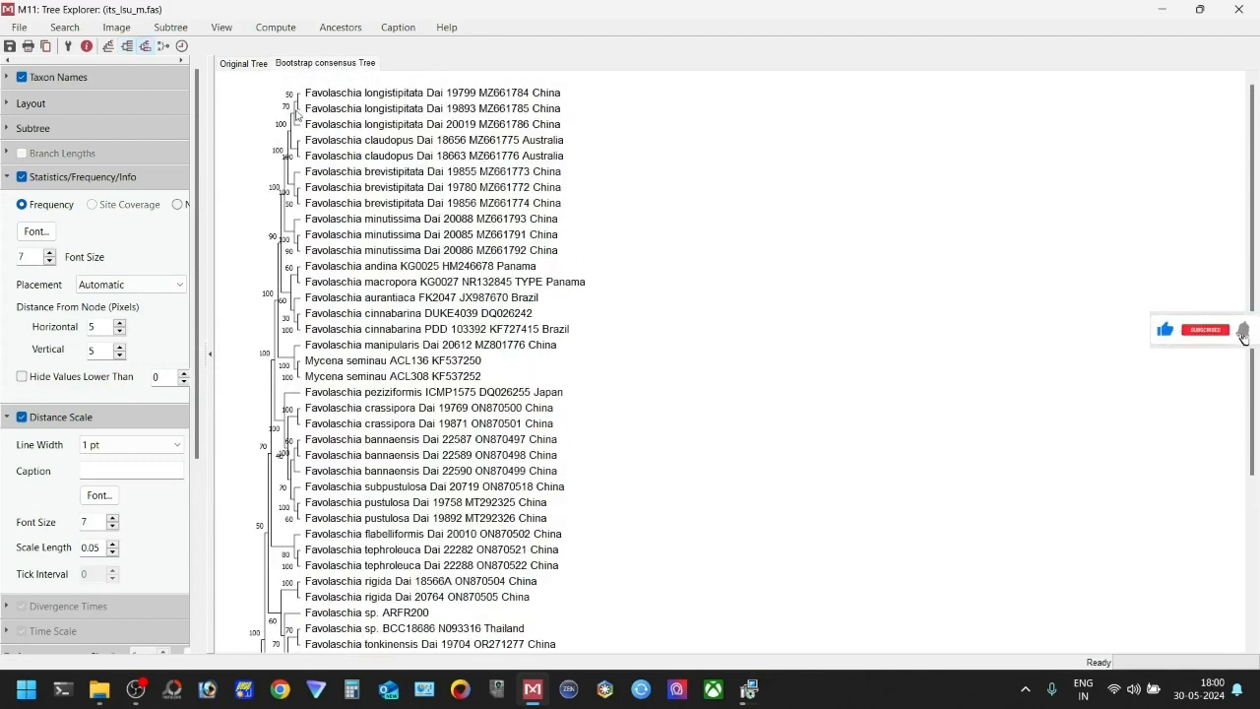
{"action": "scroll", "coordinate": [315, 400], "scroll_direction": "down", "scroll_amount": 3}
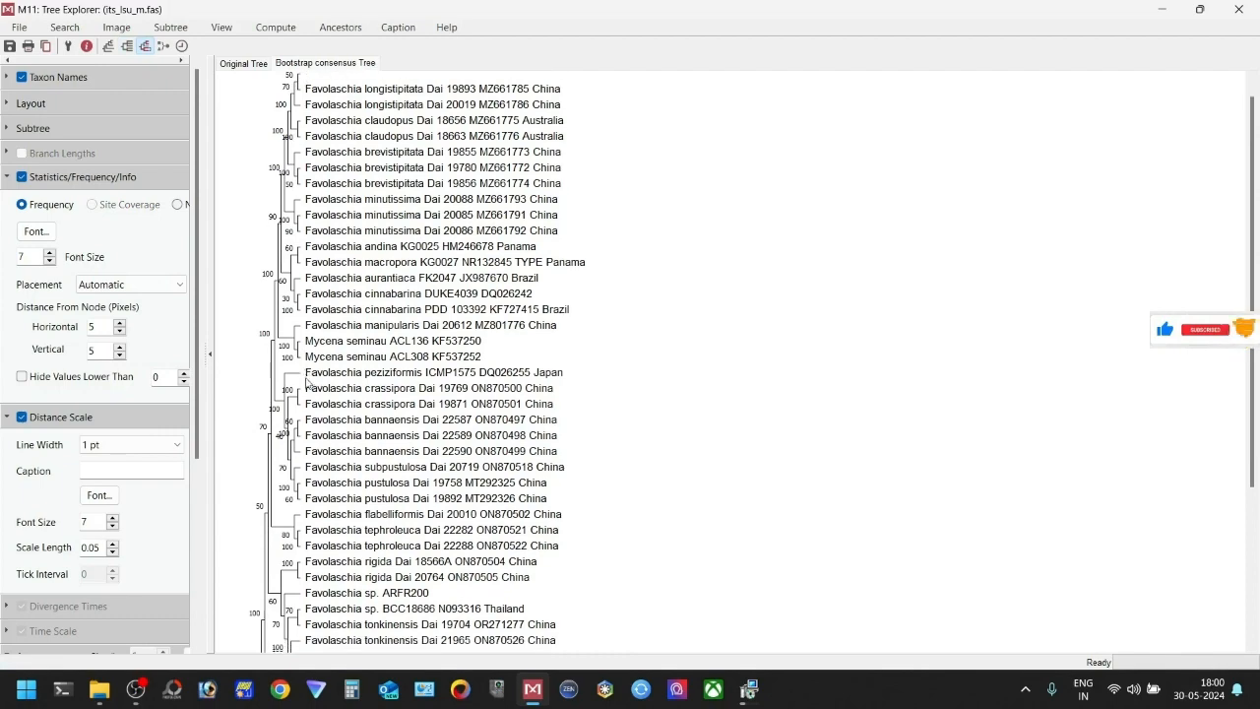
{"action": "scroll", "coordinate": [311, 382], "scroll_direction": "down", "scroll_amount": 4}
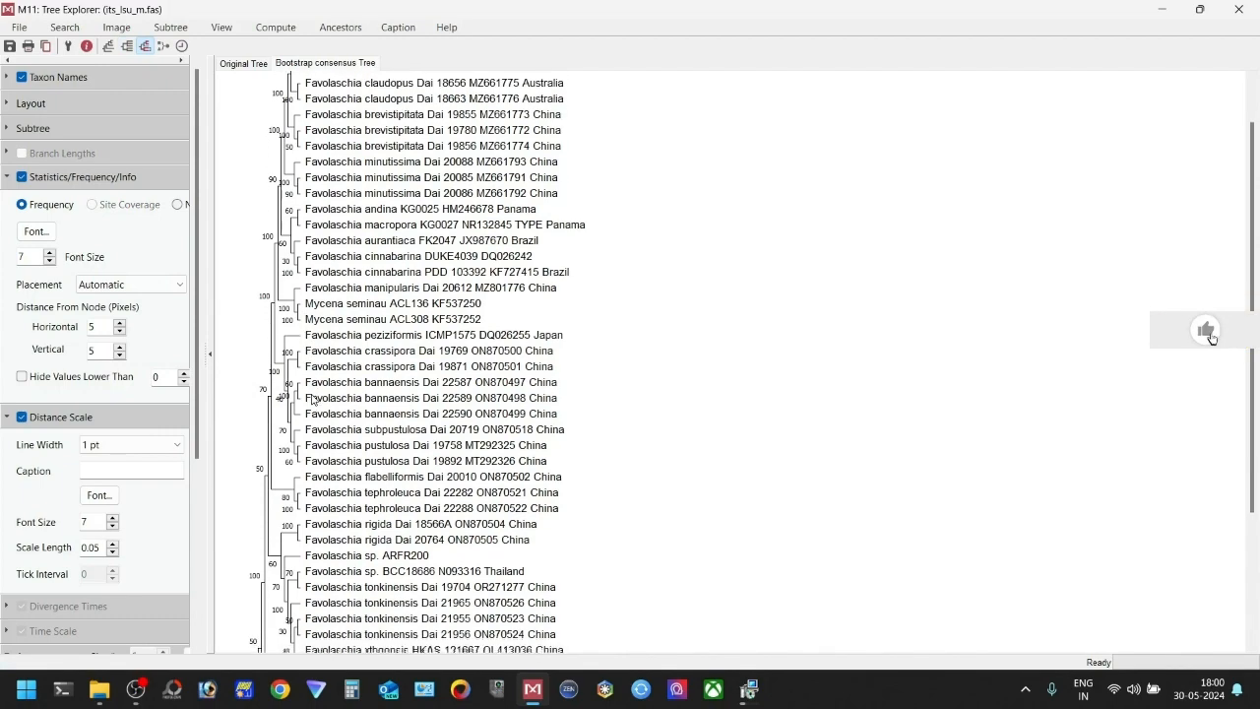
{"action": "scroll", "coordinate": [312, 394], "scroll_direction": "up", "scroll_amount": 1}
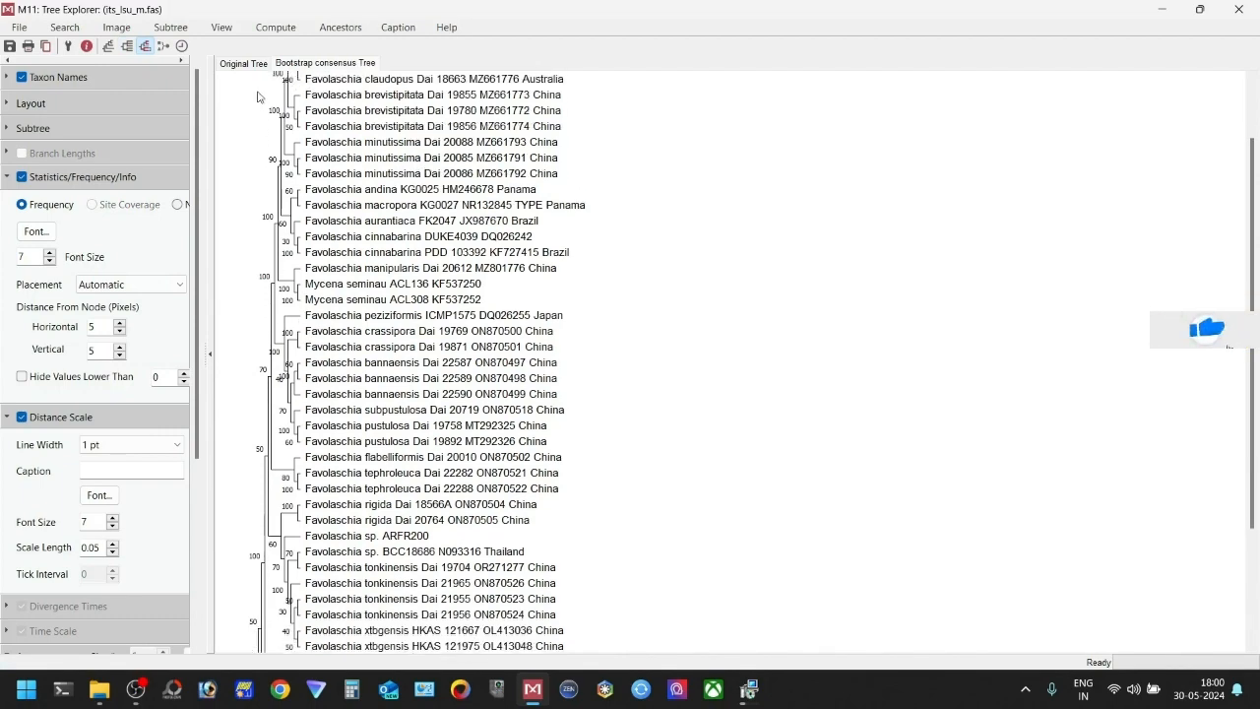
{"action": "left_click", "coordinate": [246, 64]}
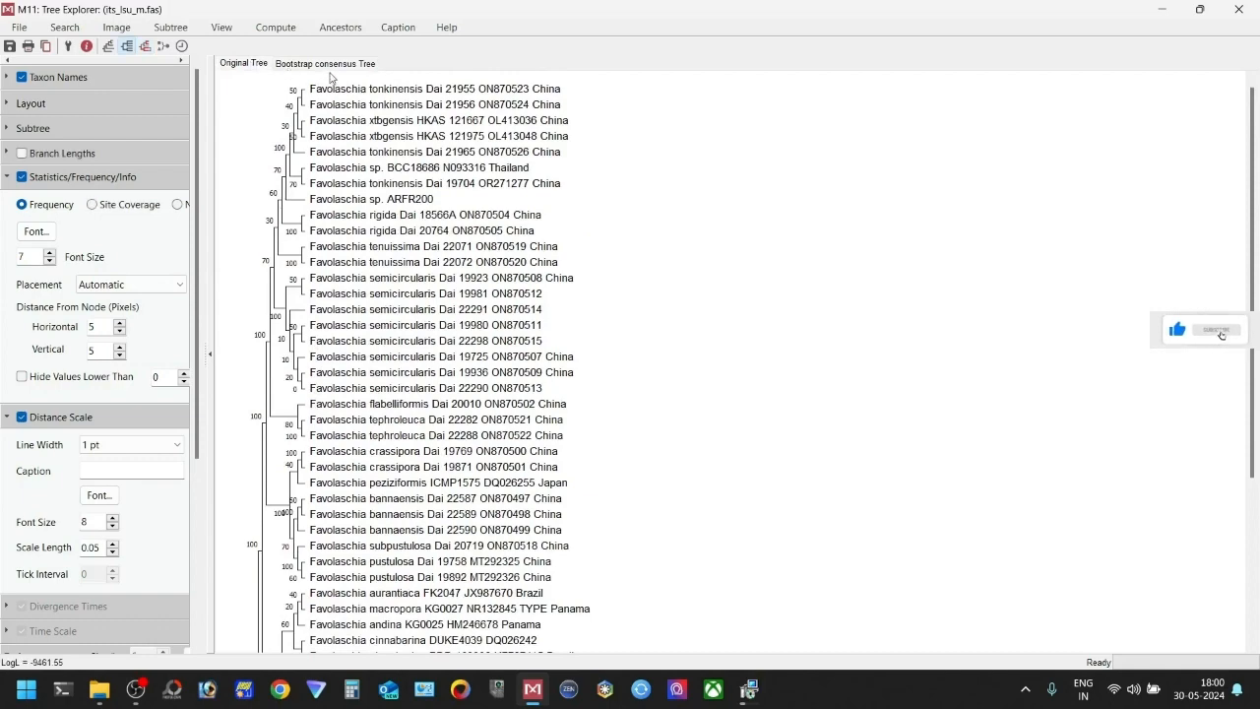
{"action": "left_click", "coordinate": [325, 65]}
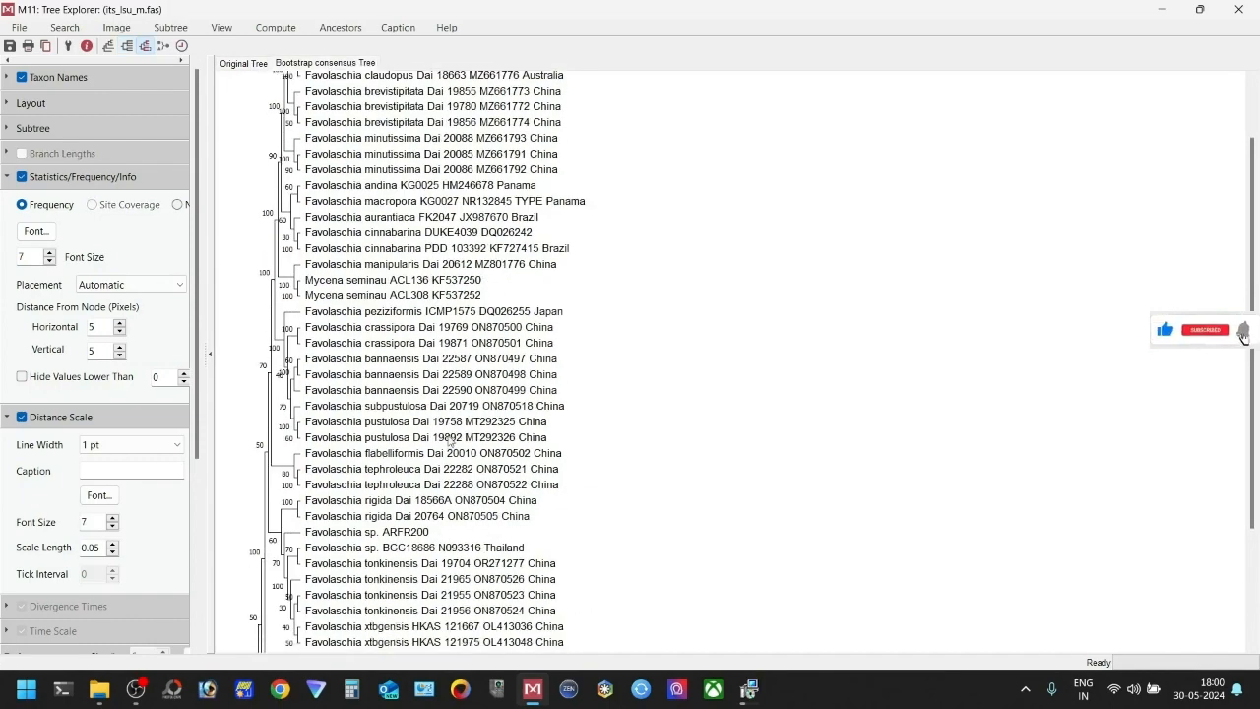
{"action": "scroll", "coordinate": [340, 335], "scroll_direction": "up", "scroll_amount": 1}
Step: Check the outgroup position in the original tree by selecting the Mycena seminau branch at its base
{"action": "left_click", "coordinate": [244, 64]}
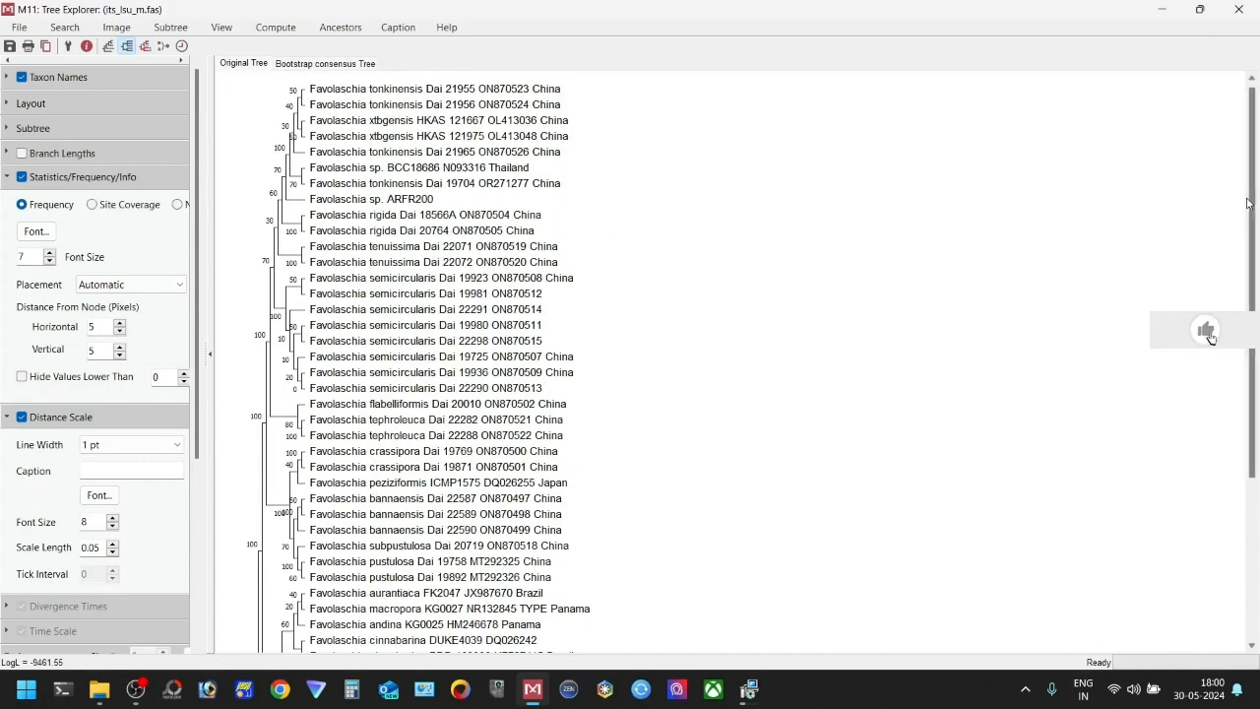
{"action": "left_click_drag", "start_coordinate": [1248, 211], "coordinate": [1231, 404]}
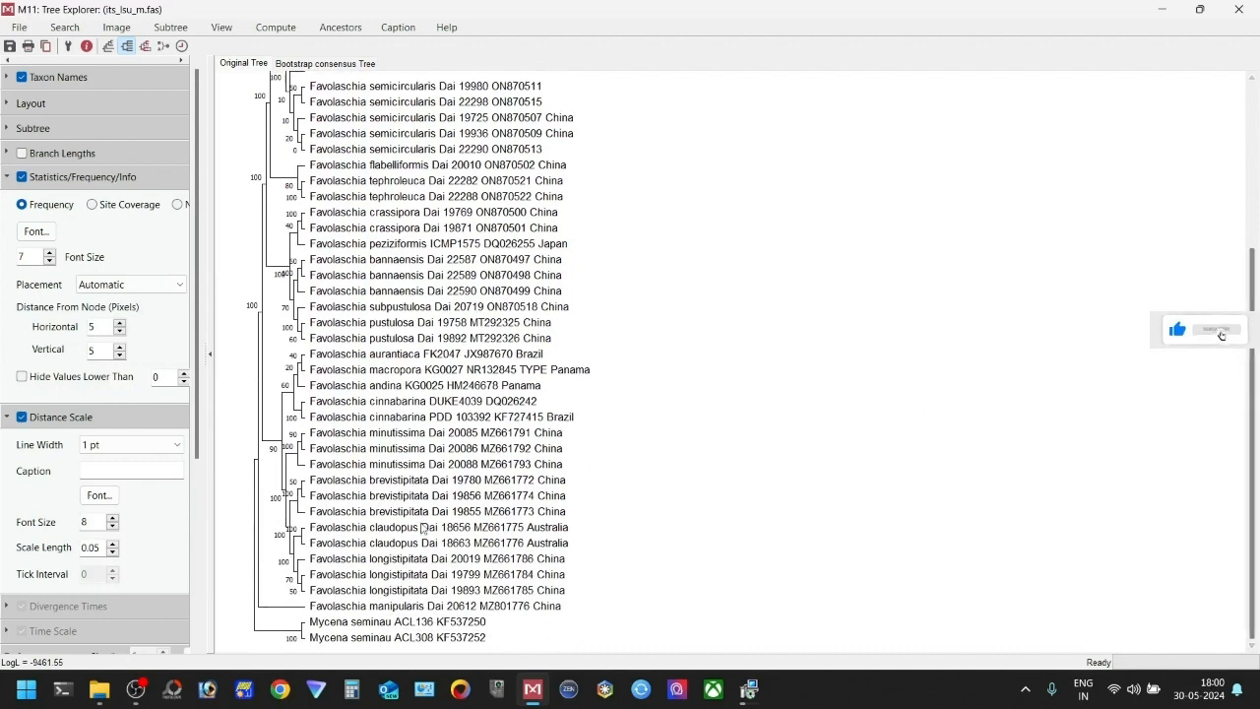
{"action": "left_click", "coordinate": [301, 634]}
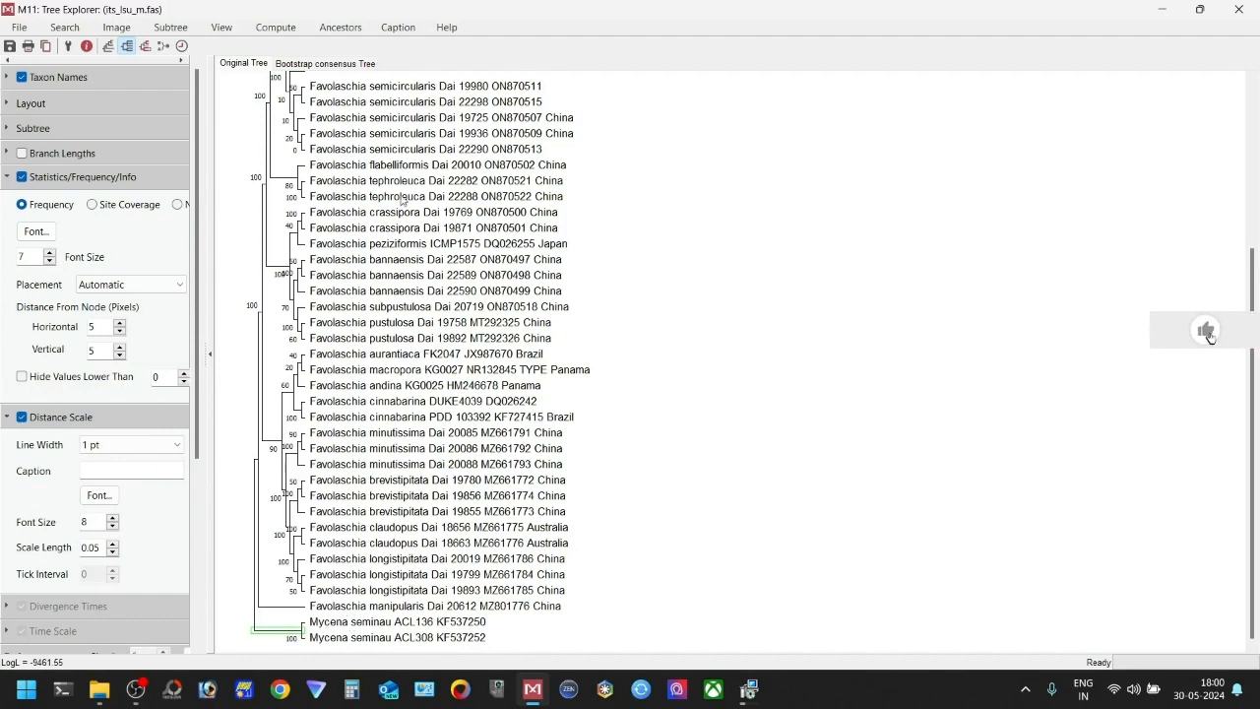
{"action": "scroll", "coordinate": [387, 128], "scroll_direction": "up", "scroll_amount": 3}
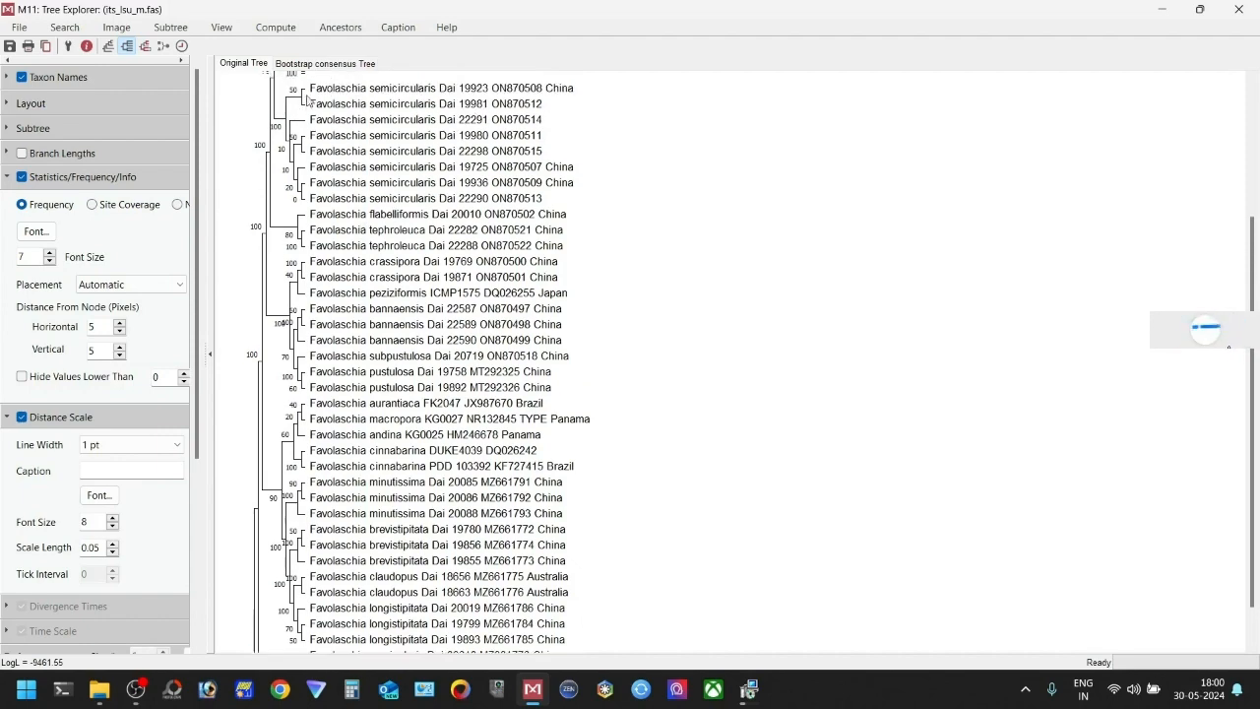
Step: Root the bootstrap consensus tree on the Mycena seminau branch and check the rearranged tree
{"action": "left_click", "coordinate": [317, 67]}
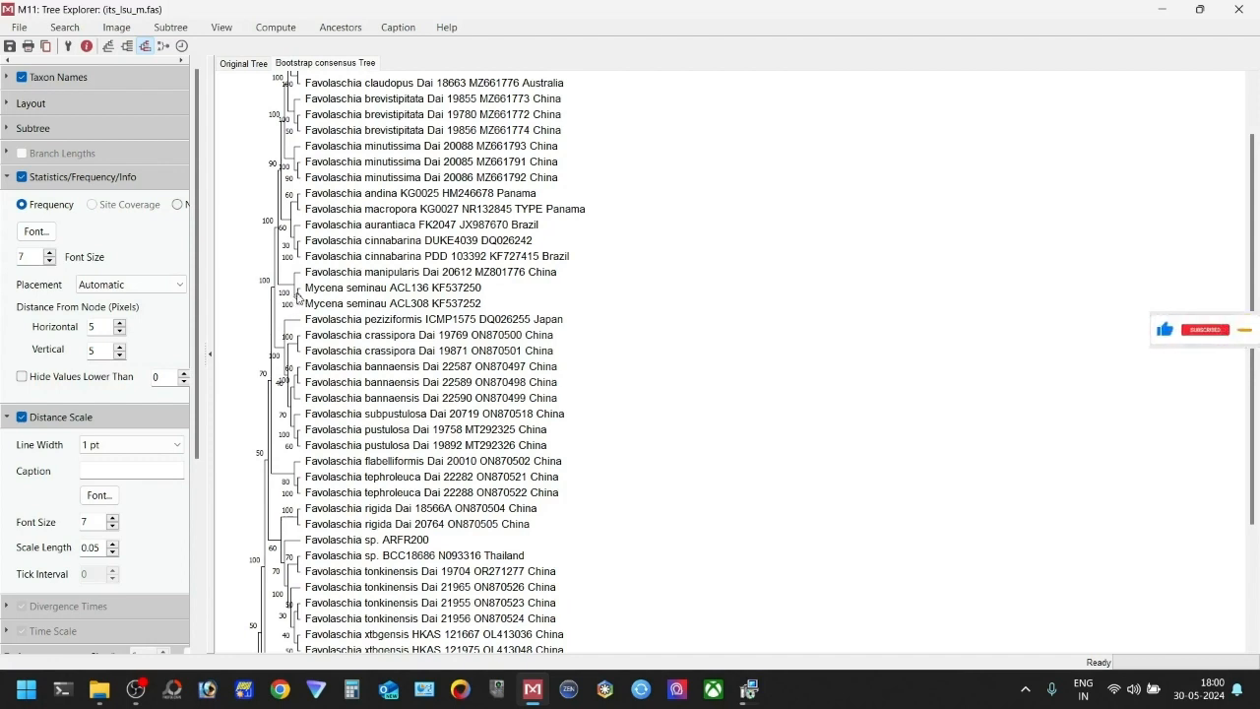
{"action": "right_click", "coordinate": [295, 299]}
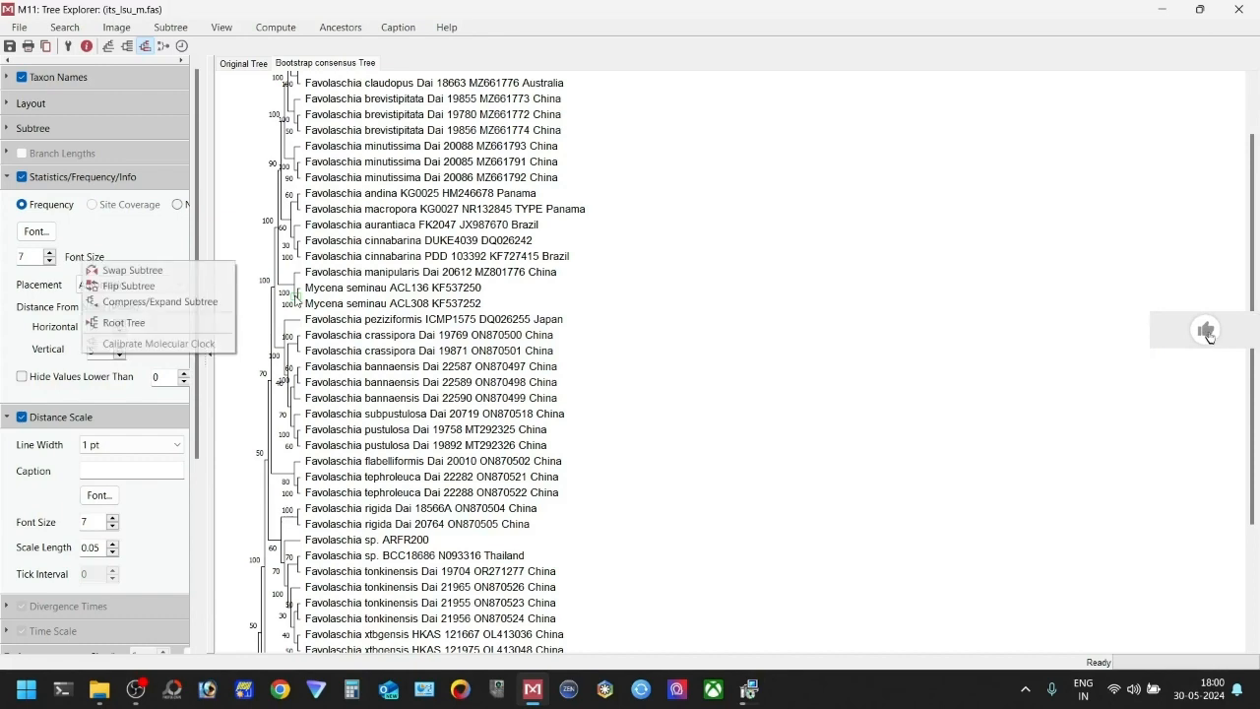
{"action": "left_click", "coordinate": [124, 322]}
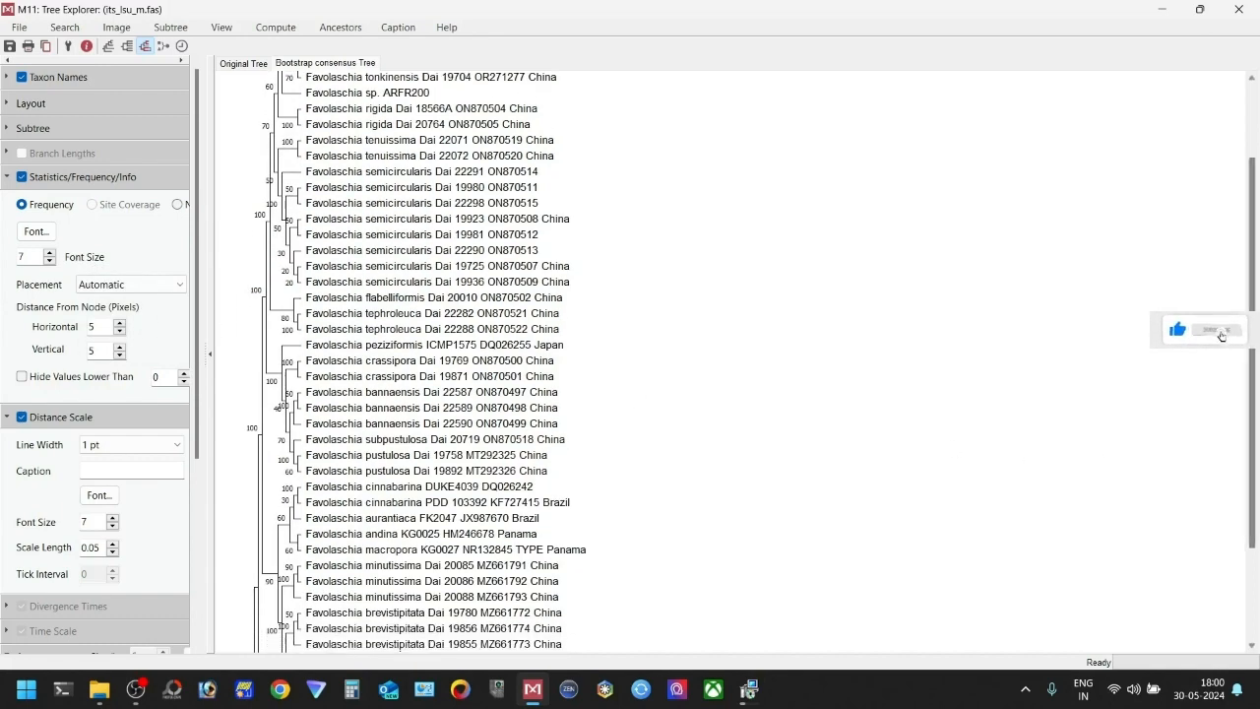
{"action": "scroll", "coordinate": [1224, 340], "scroll_direction": "down", "scroll_amount": 3}
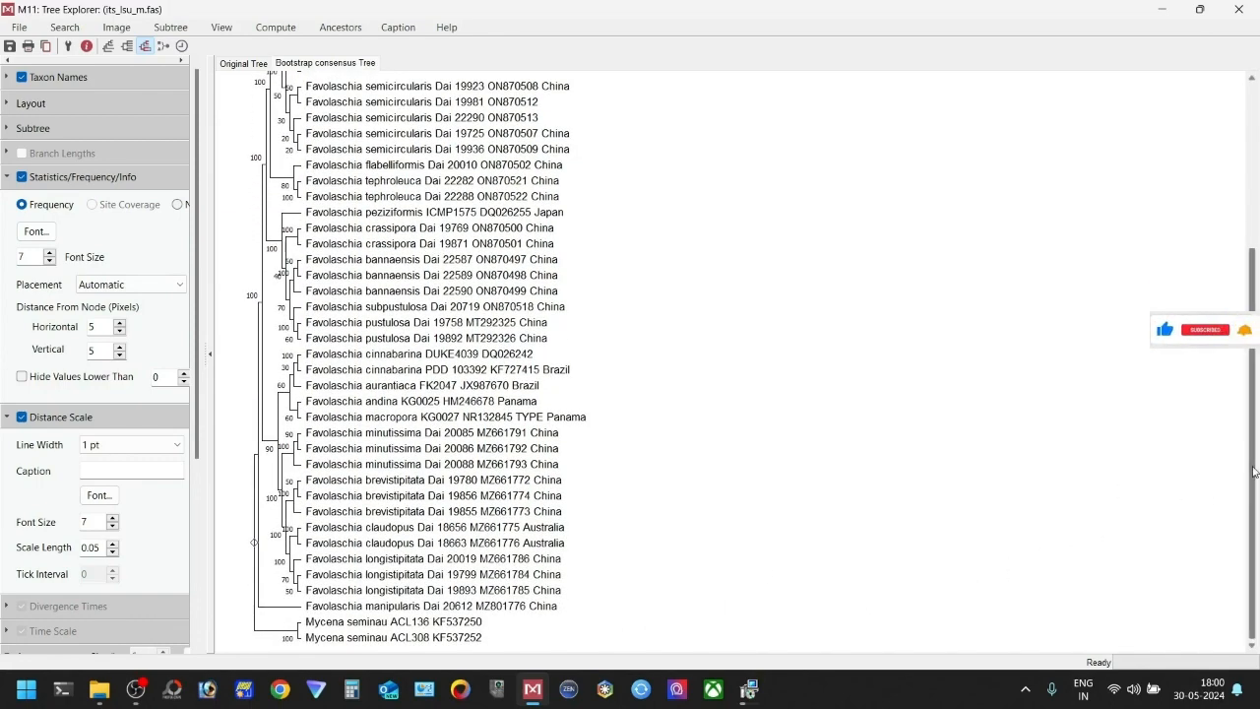
{"action": "scroll", "coordinate": [626, 264], "scroll_direction": "up", "scroll_amount": 5}
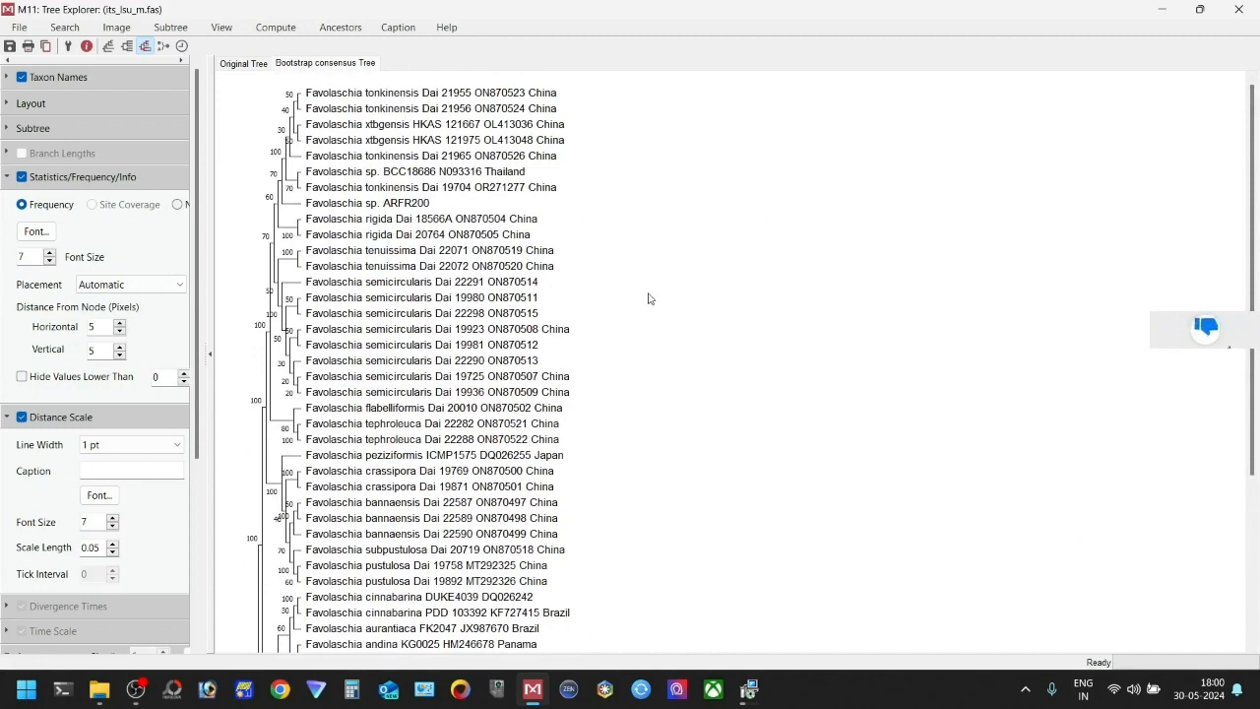
Step: Export the rooted bootstrap consensus tree in Newick format with bootstrap values included
{"action": "left_click", "coordinate": [246, 64]}
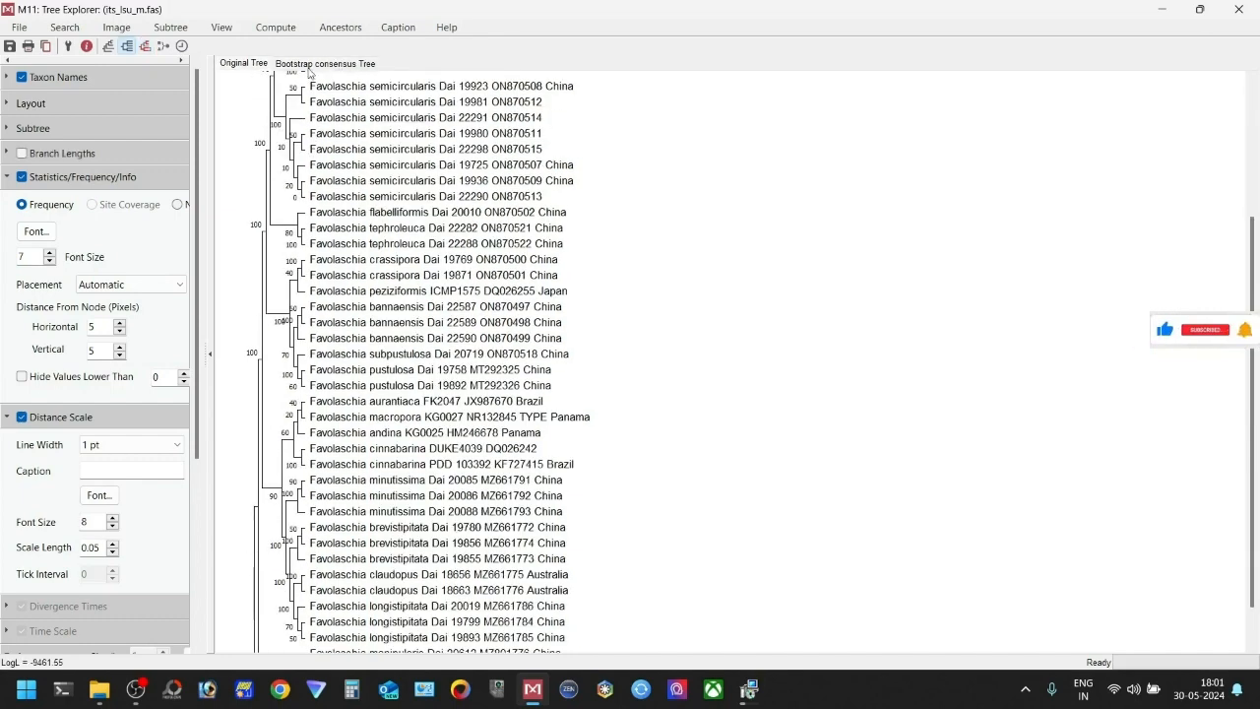
{"action": "left_click", "coordinate": [309, 64]}
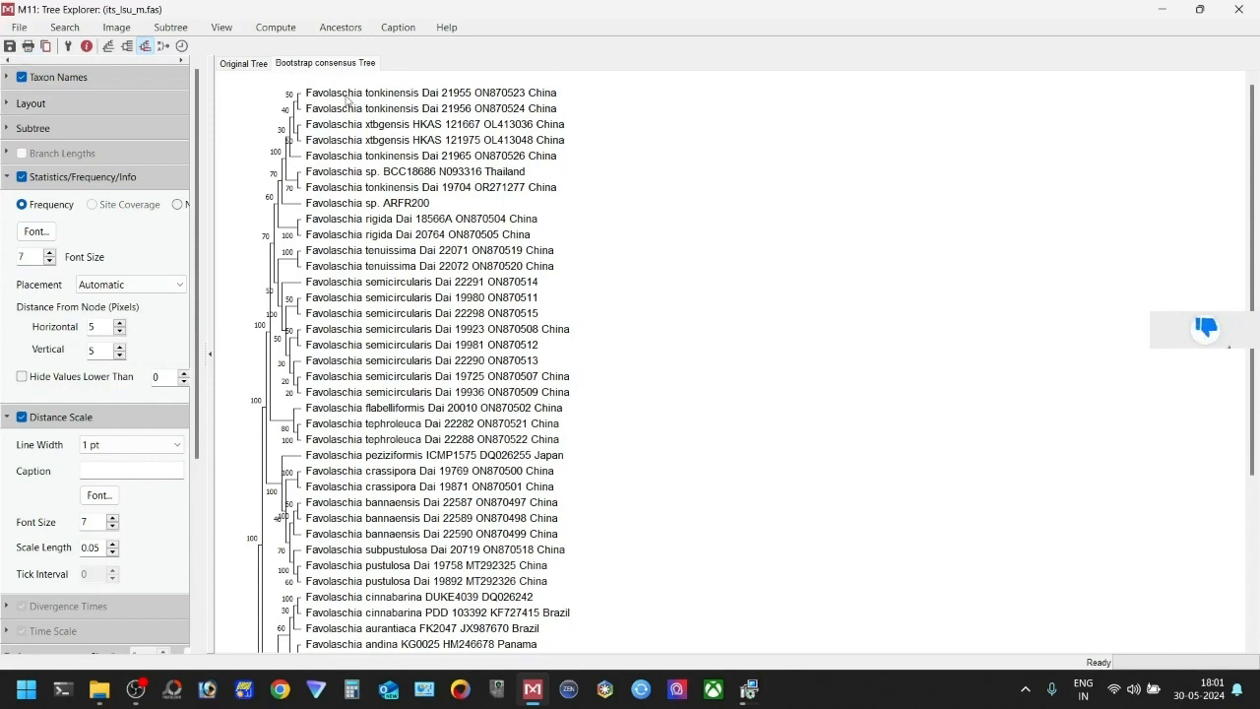
{"action": "left_click", "coordinate": [20, 28]}
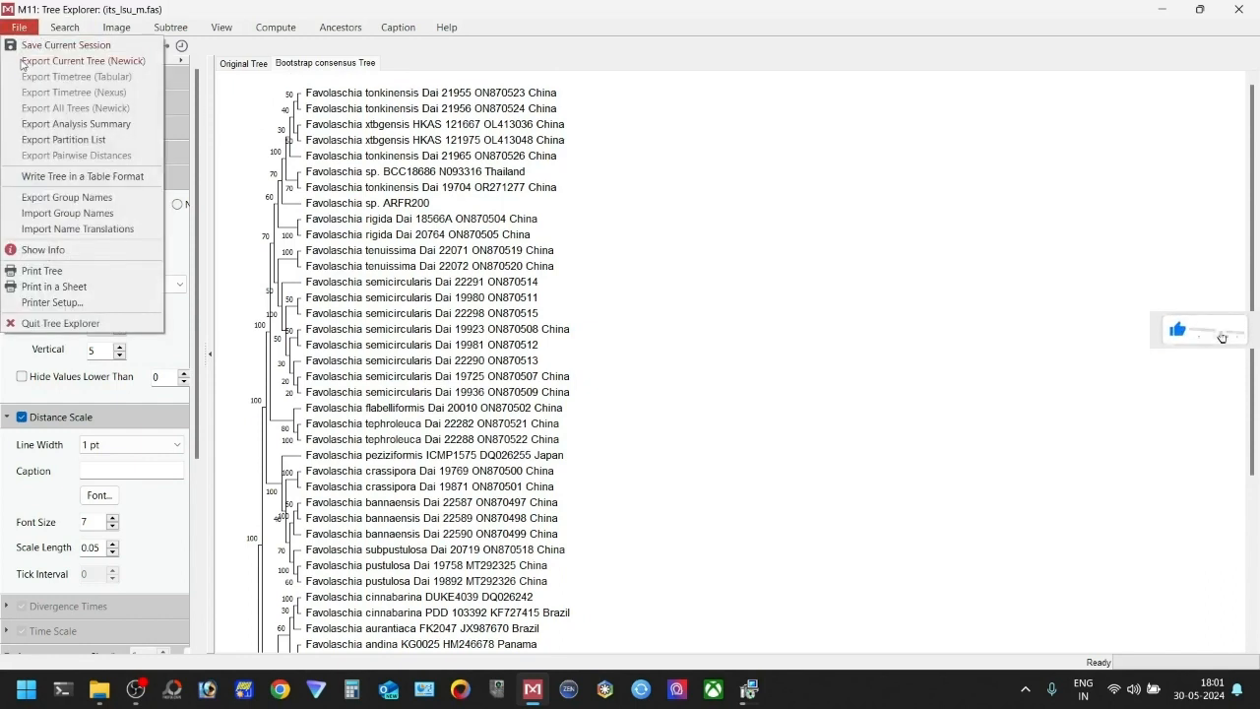
{"action": "left_click", "coordinate": [71, 63]}
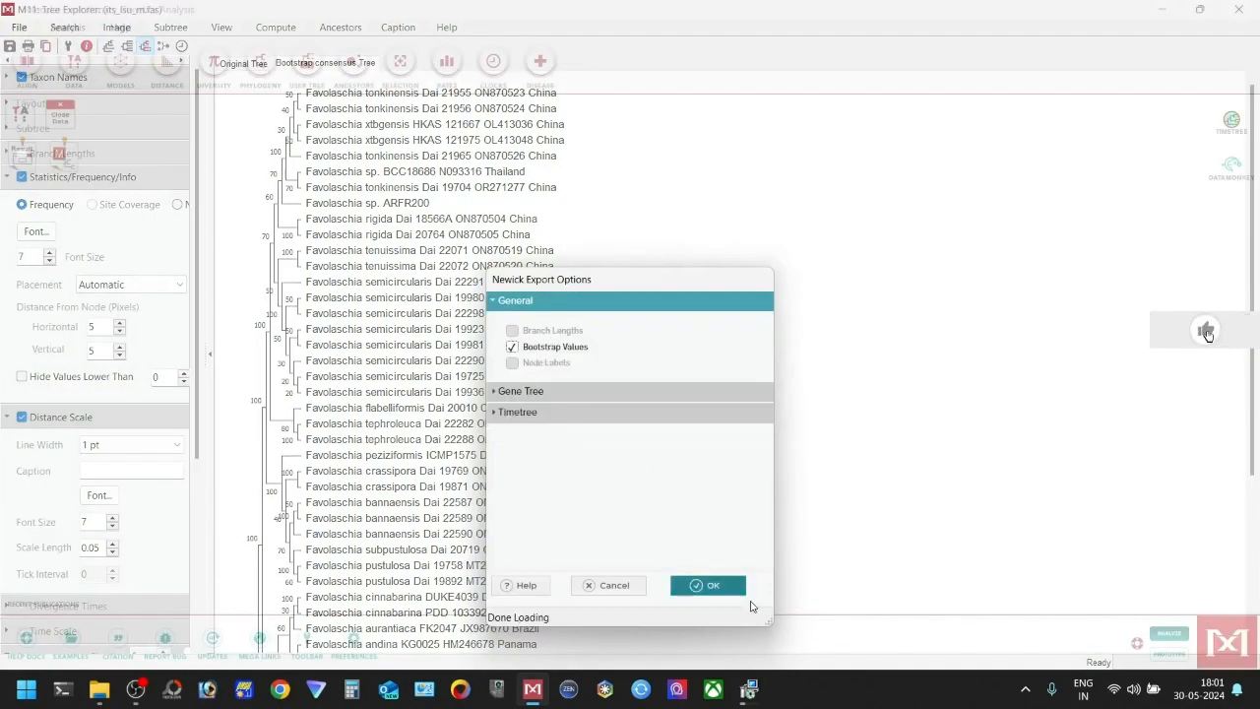
{"action": "left_click", "coordinate": [739, 593]}
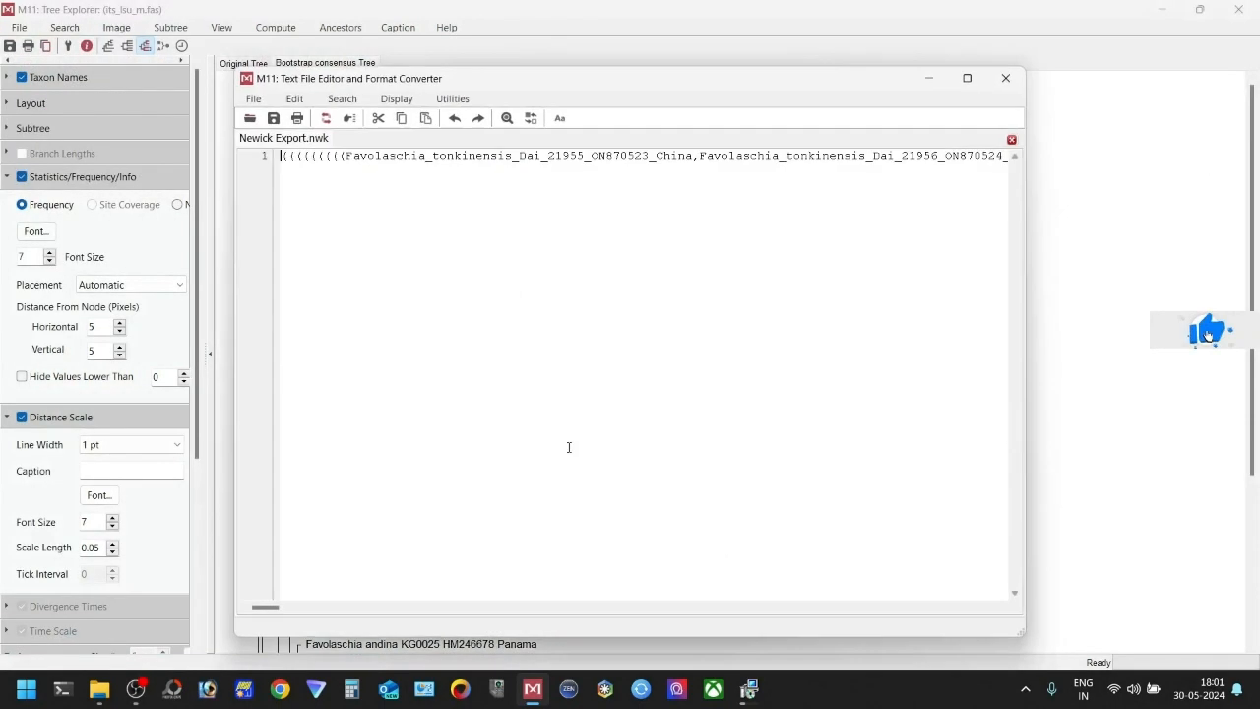
Step: Save the exported Newick text as Newick ExportB.nwk in the Lesson folder on the Desktop
{"action": "left_click", "coordinate": [273, 118]}
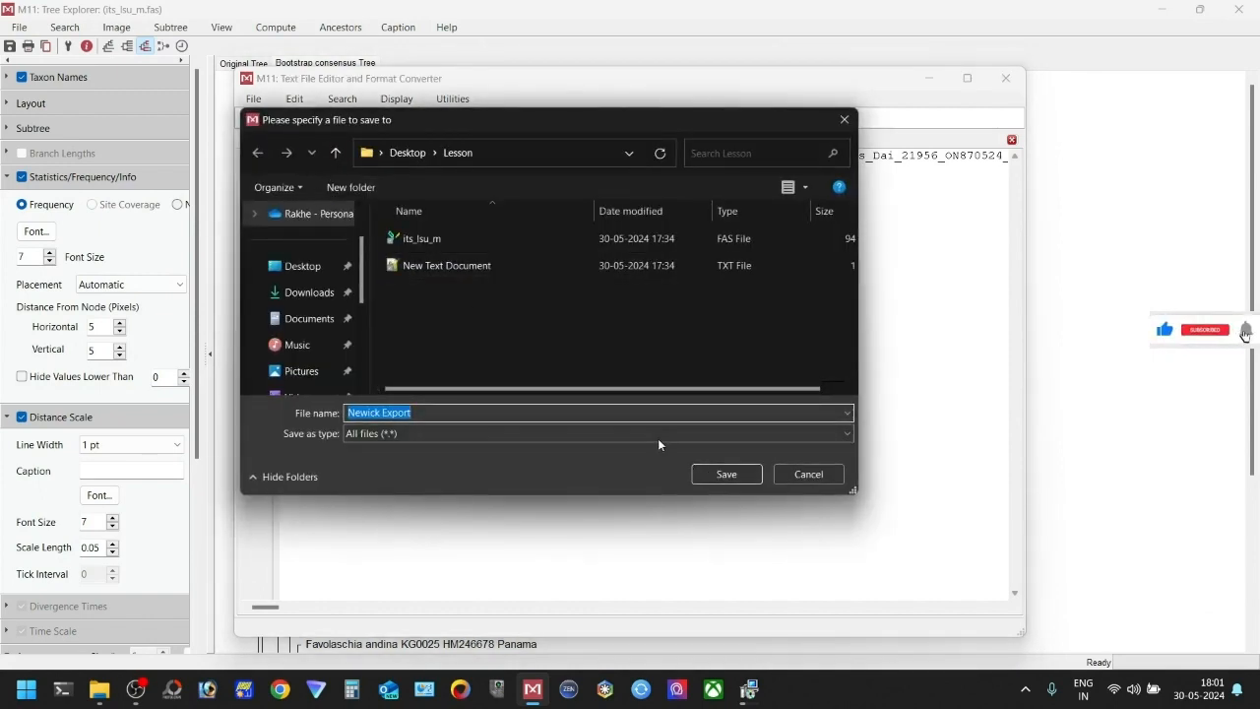
{"action": "left_click", "coordinate": [636, 412]}
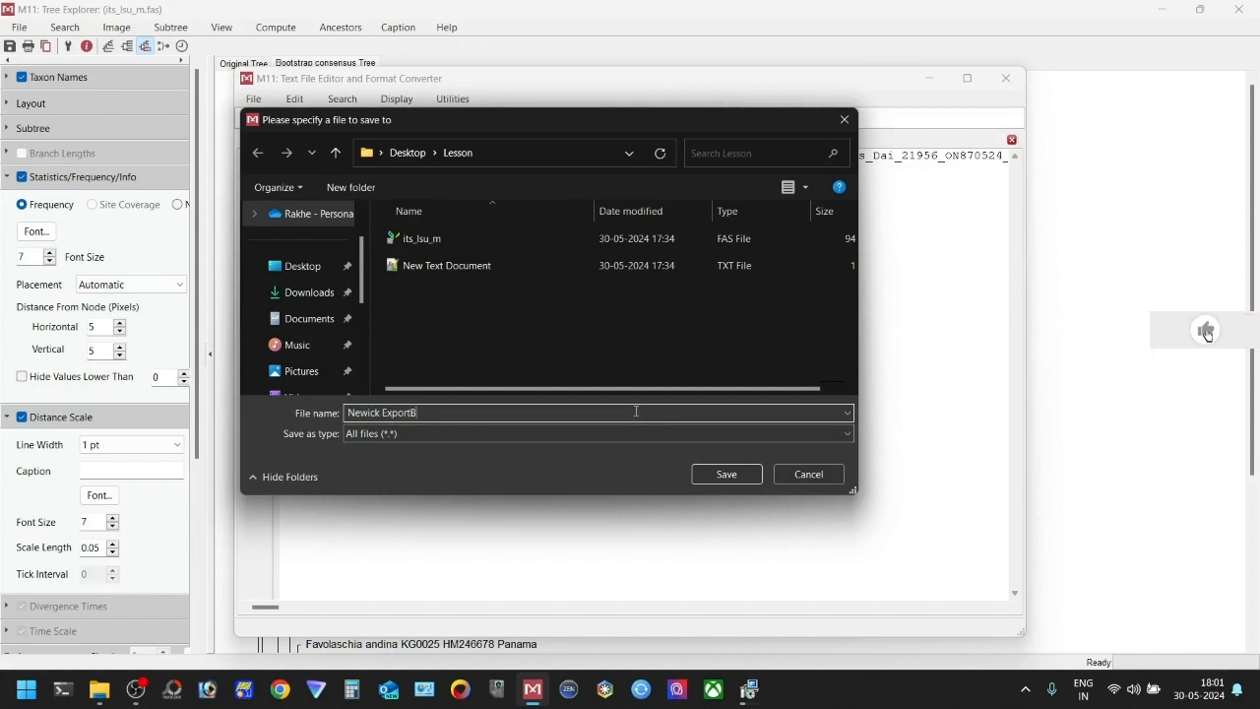
{"action": "type", "text": "B.nwk"}
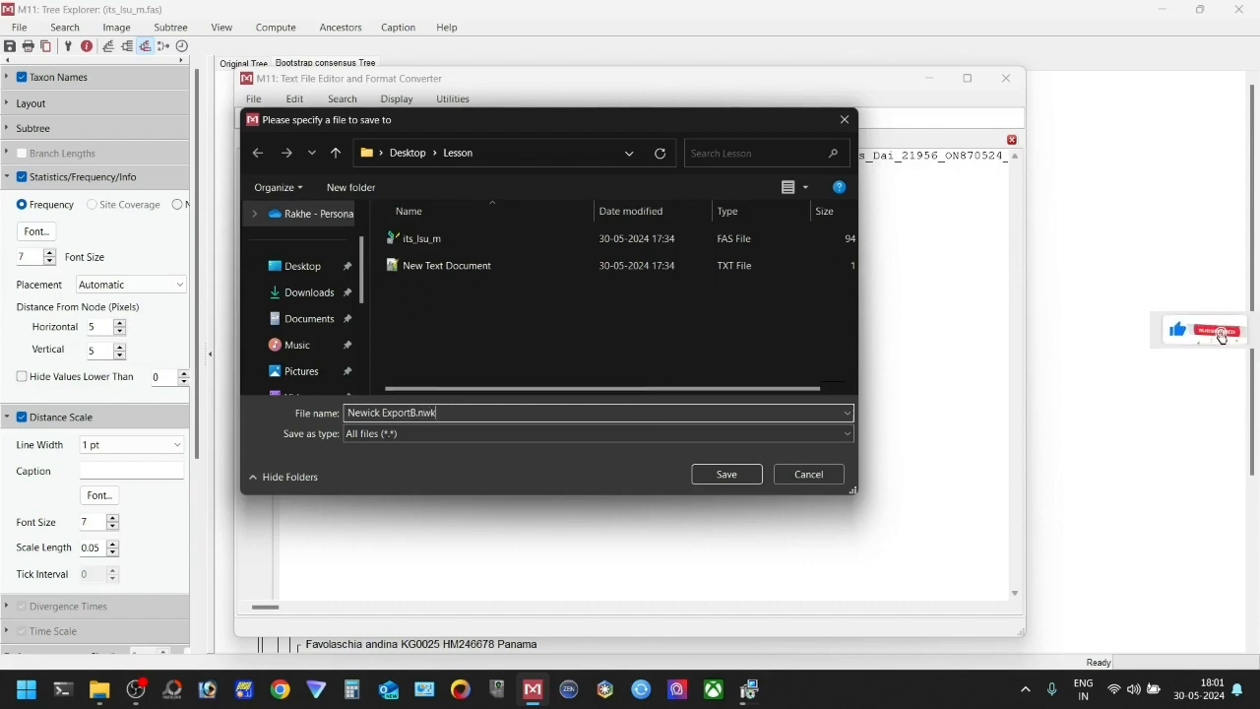
{"action": "left_click", "coordinate": [725, 473]}
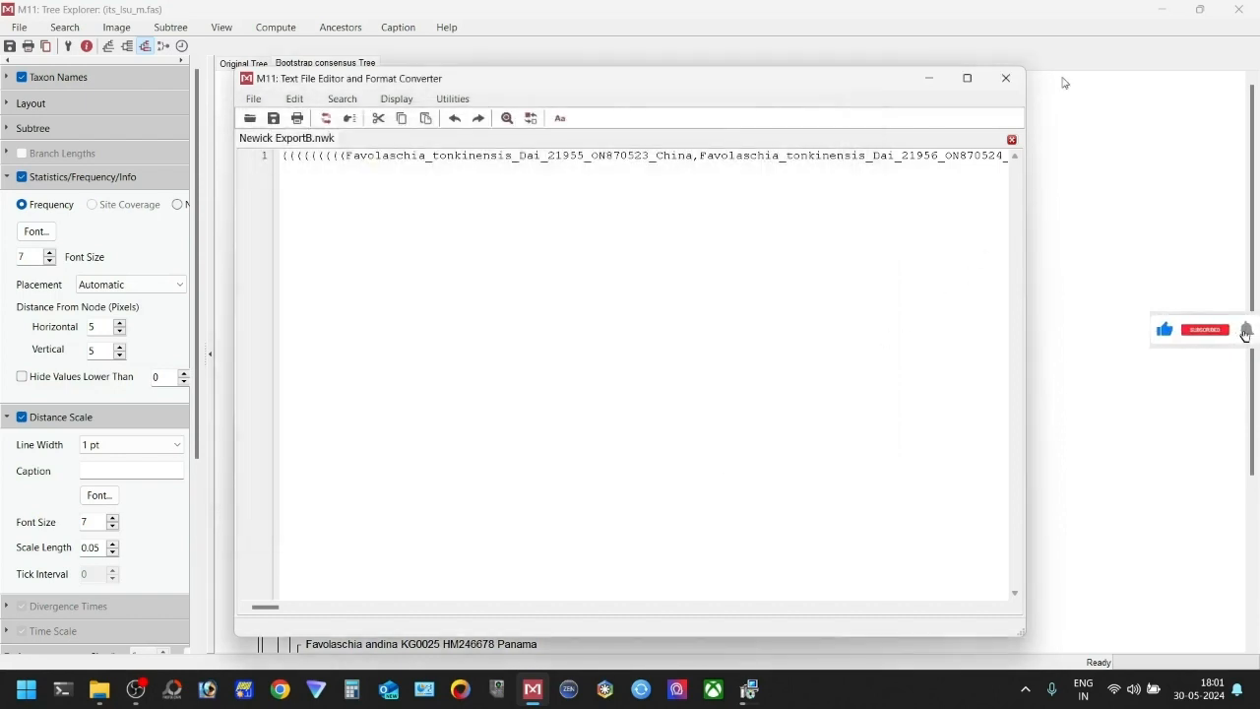
Step: Switch to File Explorer, open Newick ExportB from the Lesson folder in FigTree without naming the node values, and close FigTree
{"action": "left_click", "coordinate": [99, 697]}
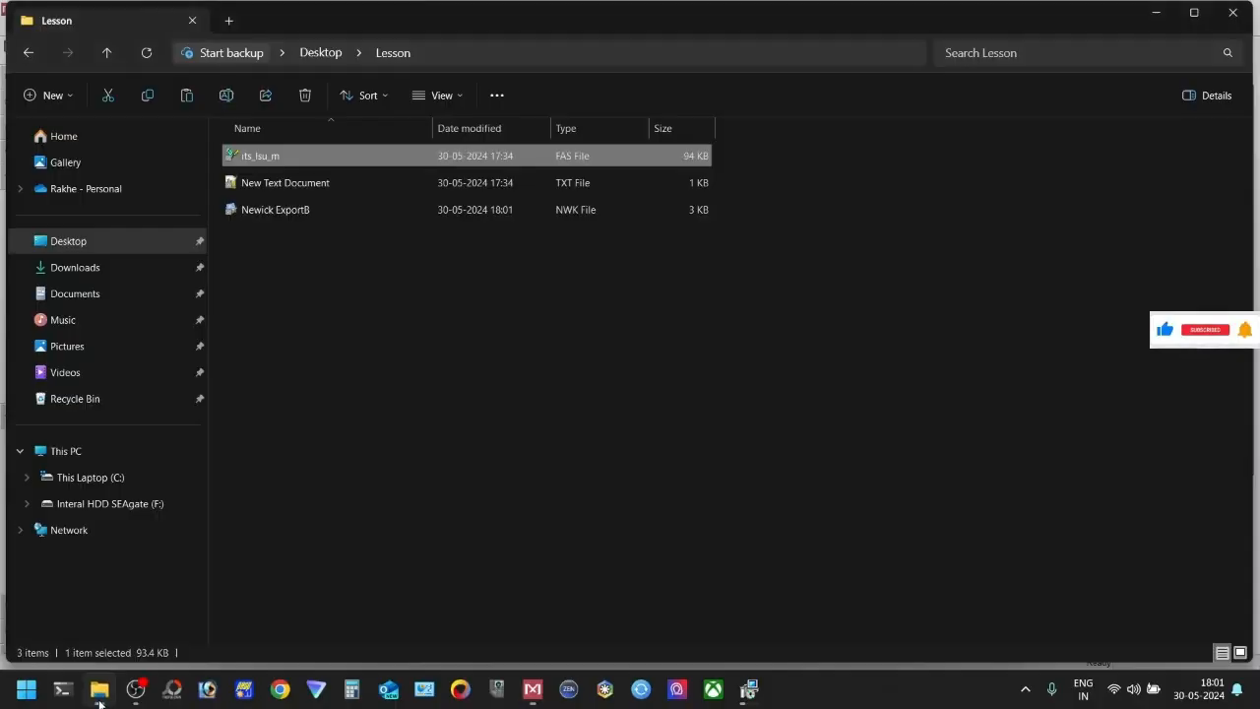
{"action": "left_click", "coordinate": [309, 210]}
{"action": "left_click", "coordinate": [332, 308]}
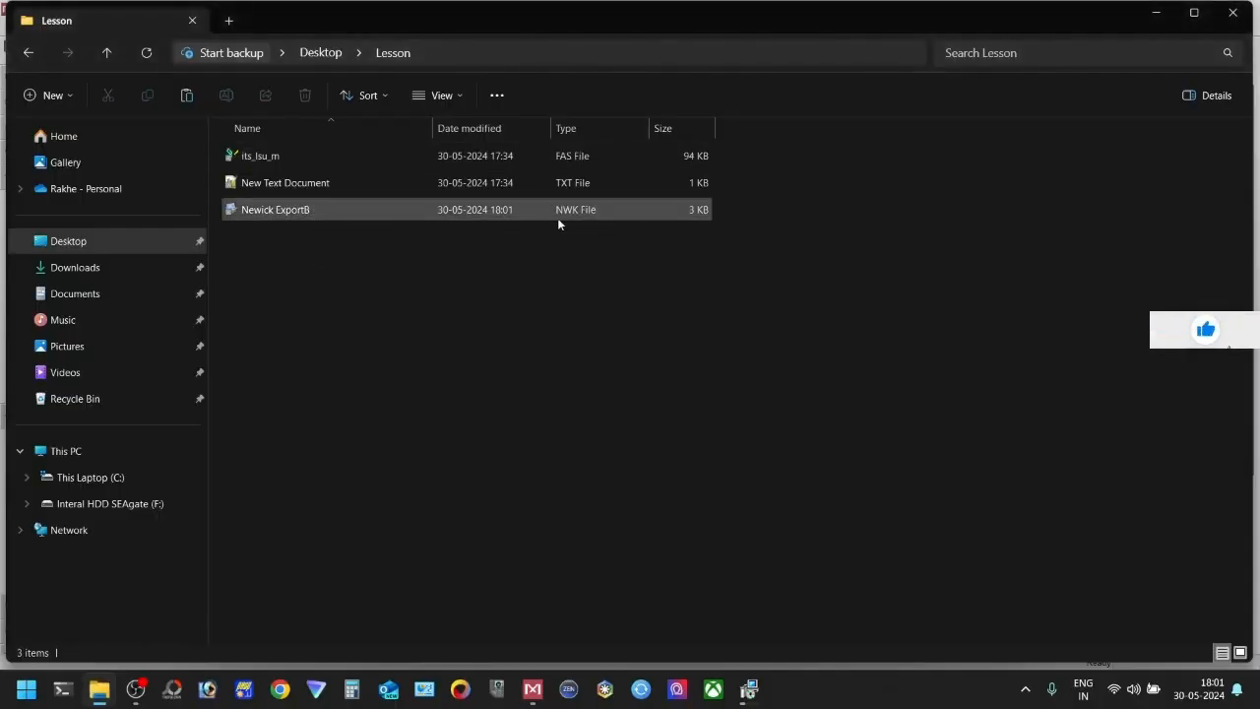
{"action": "double_click", "coordinate": [276, 210]}
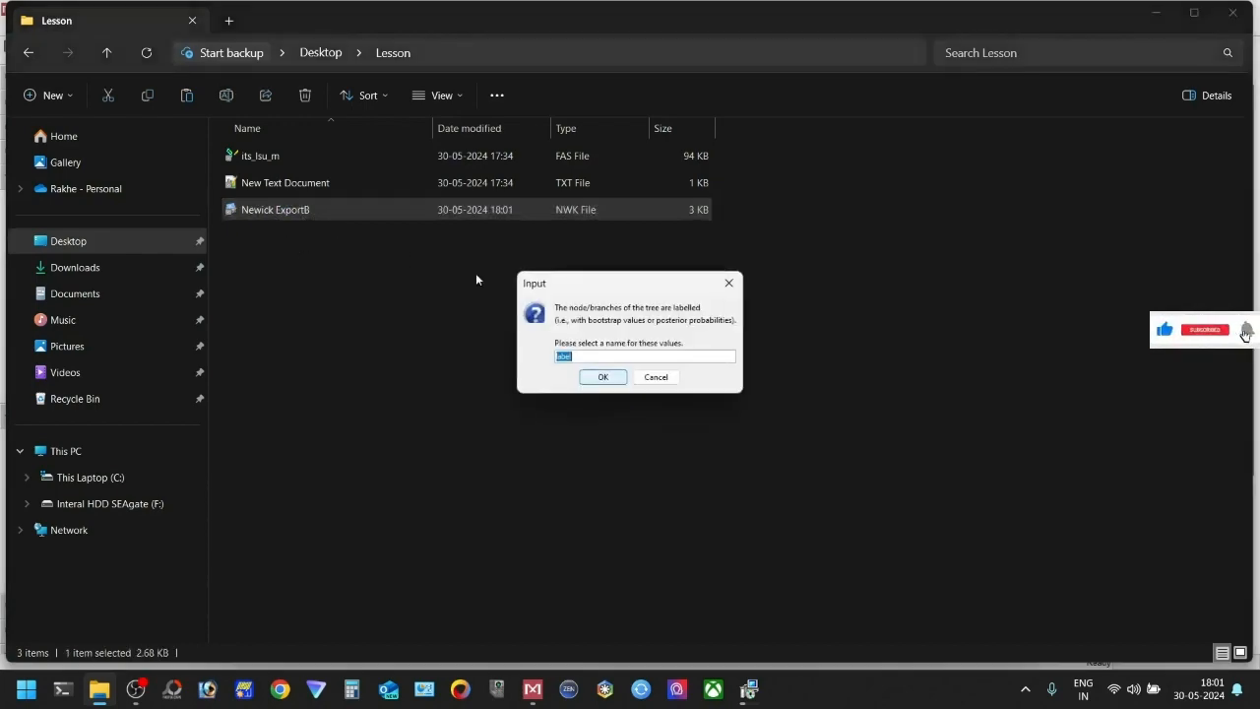
{"action": "left_click", "coordinate": [660, 375]}
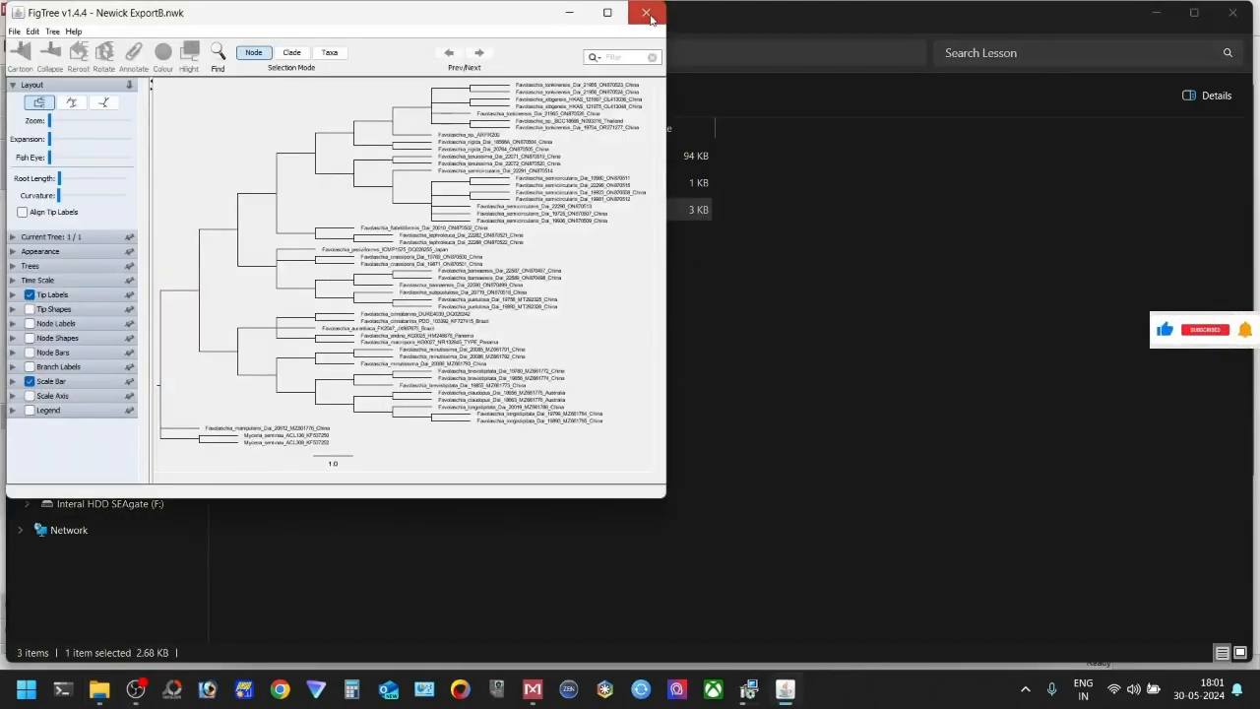
{"action": "left_click", "coordinate": [646, 12]}
{"action": "right_click", "coordinate": [275, 210]}
{"action": "left_click", "coordinate": [268, 210]}
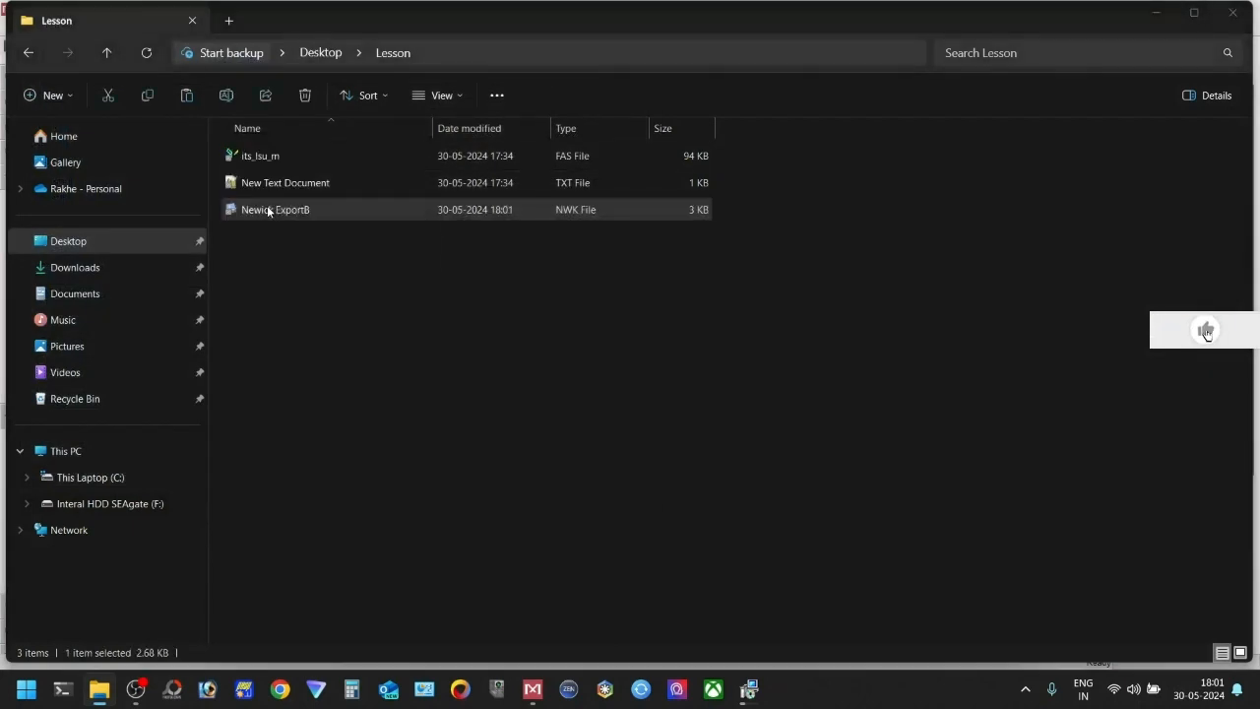
{"action": "right_click", "coordinate": [267, 207]}
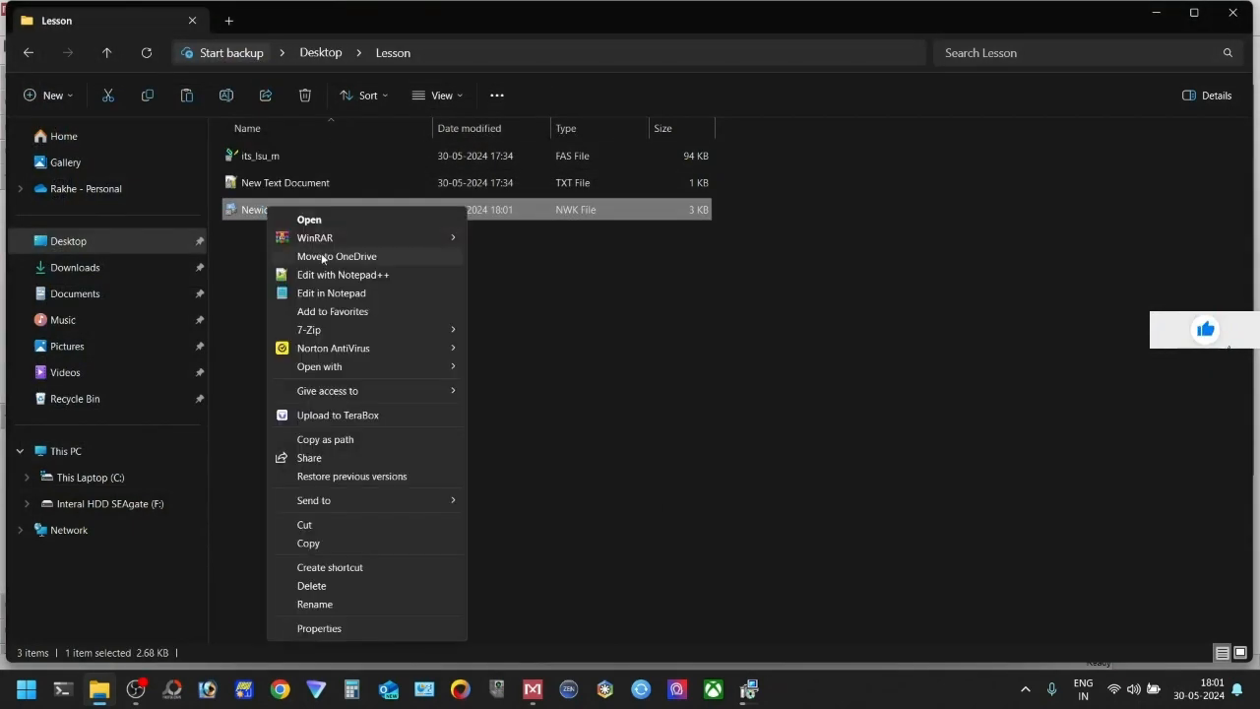
{"action": "mouse_move", "coordinate": [361, 366]}
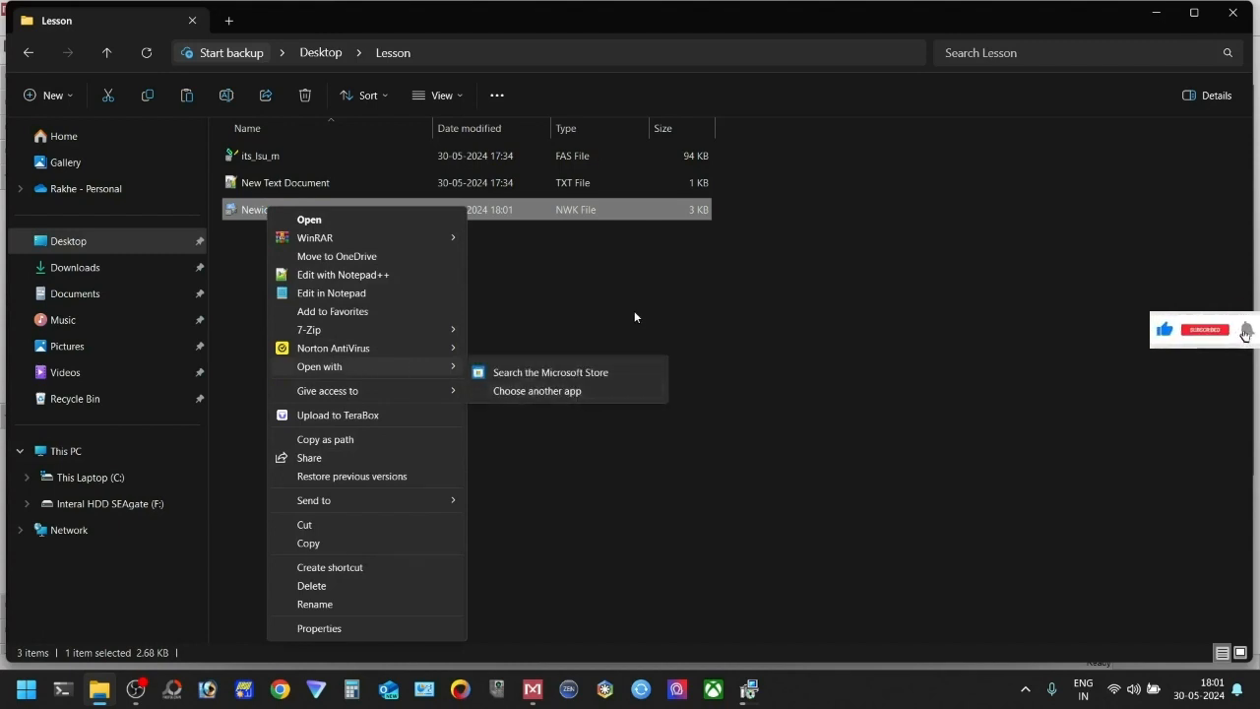
{"action": "left_click", "coordinate": [237, 384]}
Step: Launch FigTree v1.4.4 from the Phylogenetic tools folder inside PhD Data on the Desktop
{"action": "left_click", "coordinate": [71, 241]}
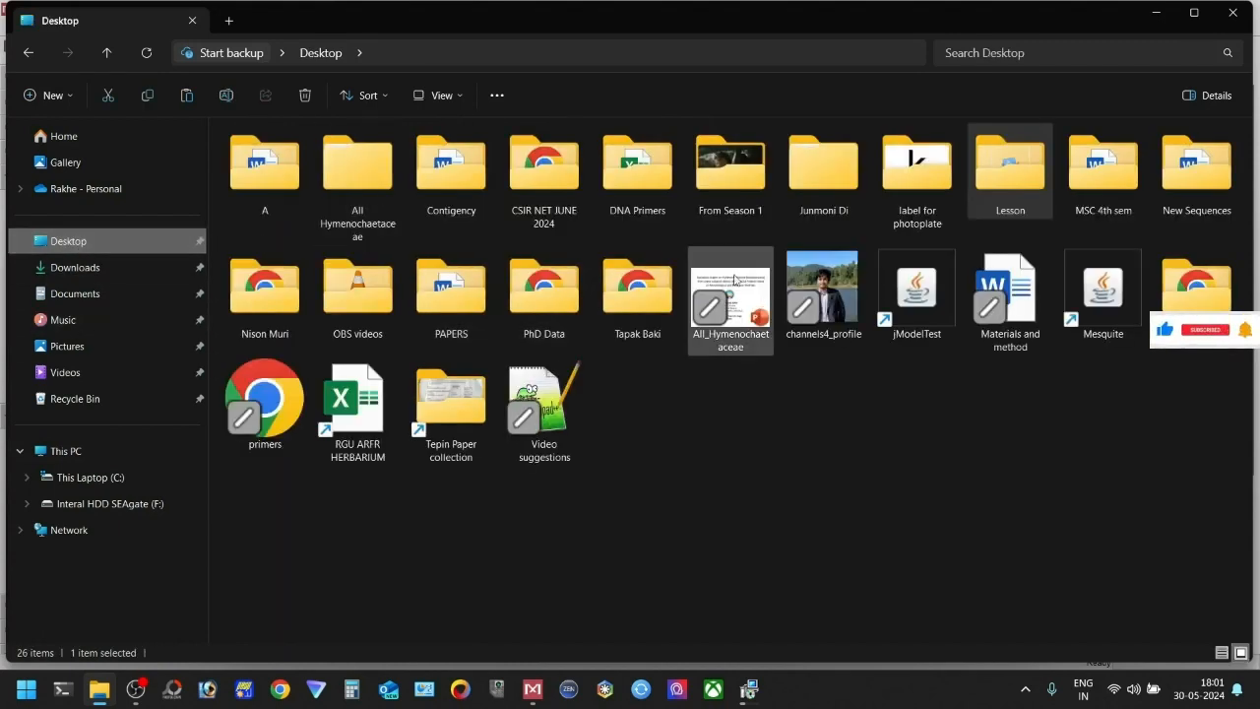
{"action": "double_click", "coordinate": [542, 316]}
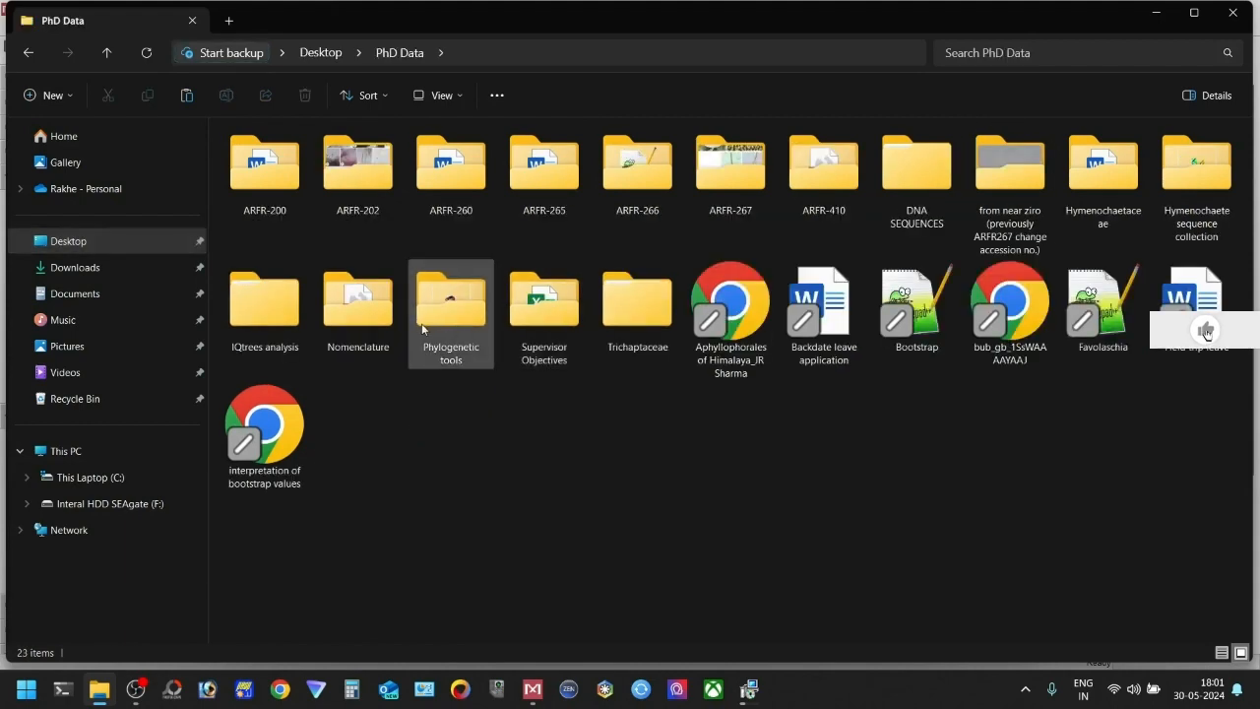
{"action": "double_click", "coordinate": [448, 330]}
{"action": "double_click", "coordinate": [320, 191]}
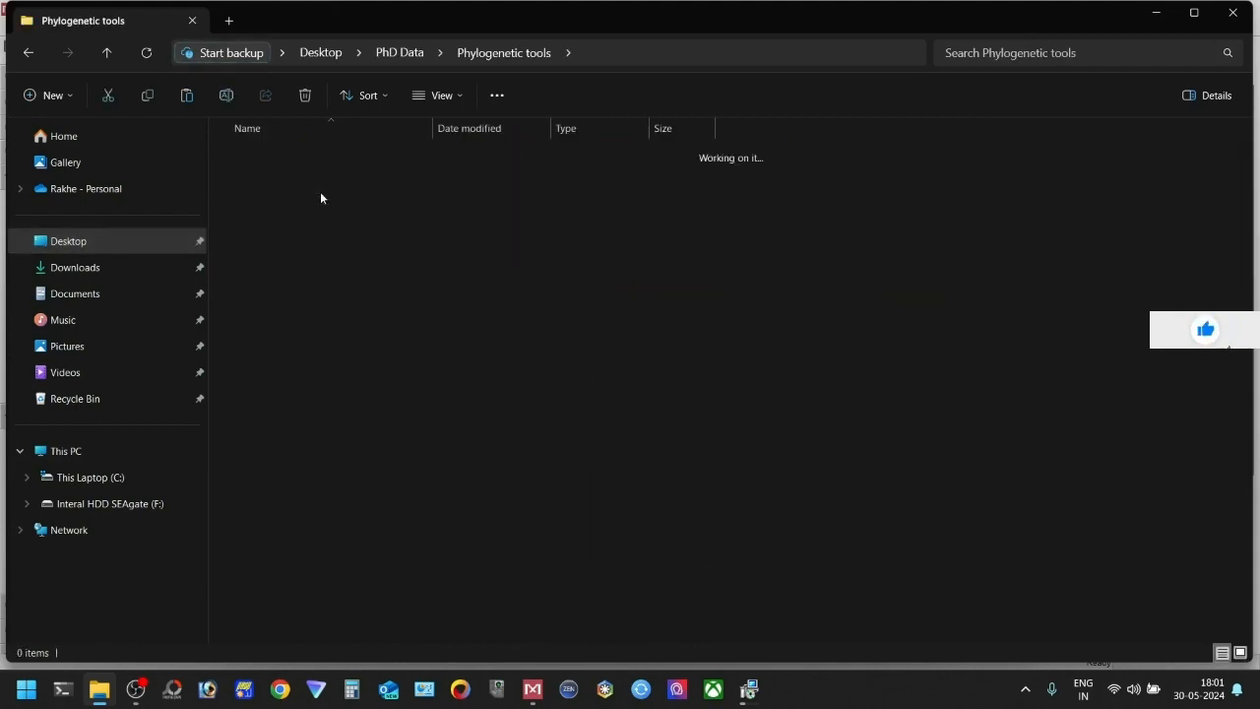
{"action": "double_click", "coordinate": [274, 157]}
{"action": "double_click", "coordinate": [273, 211]}
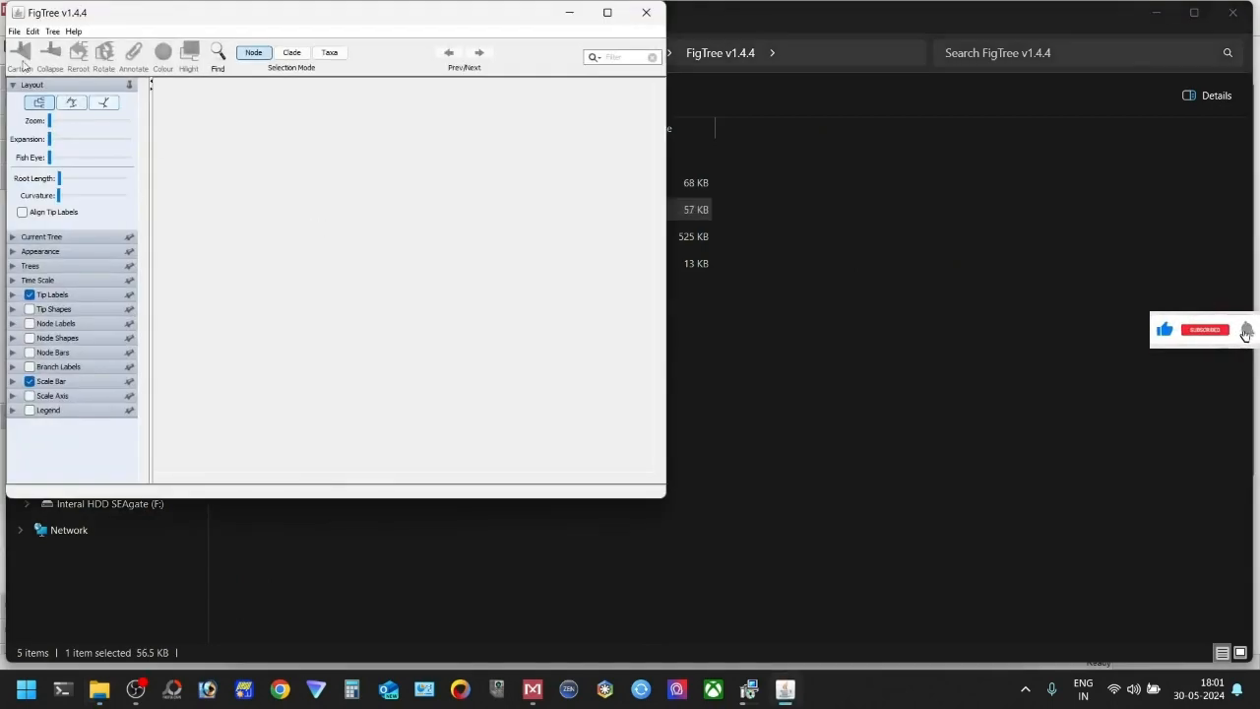
Step: Load Newick ExportB from the Desktop's Lesson folder into FigTree and name the node values ML
{"action": "left_click", "coordinate": [14, 31]}
{"action": "left_click", "coordinate": [40, 63]}
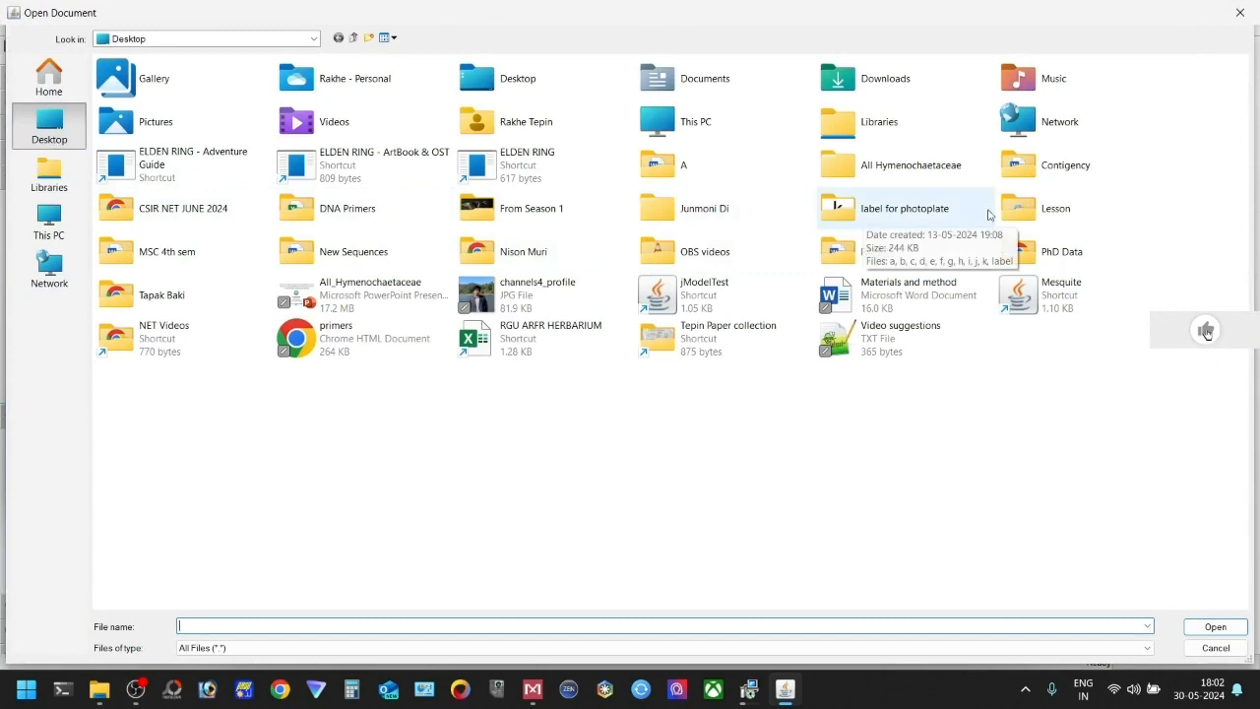
{"action": "double_click", "coordinate": [1023, 211]}
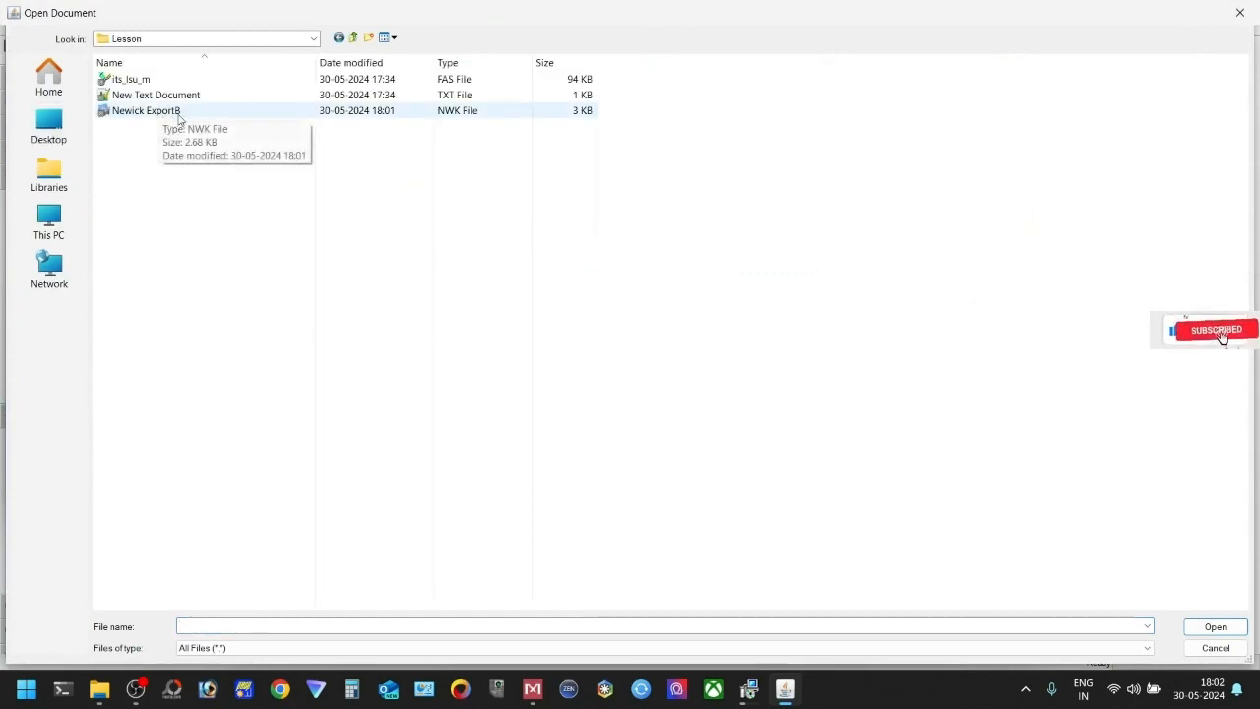
{"action": "double_click", "coordinate": [178, 113]}
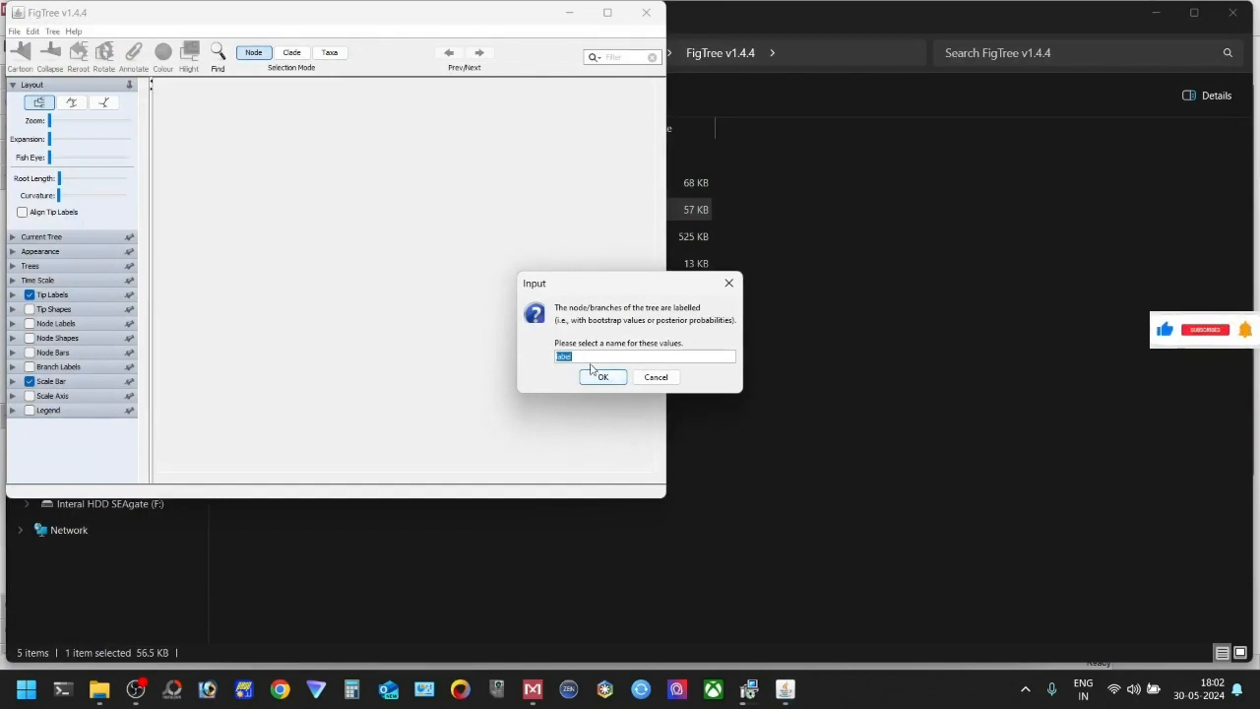
{"action": "type", "text": "ML"}
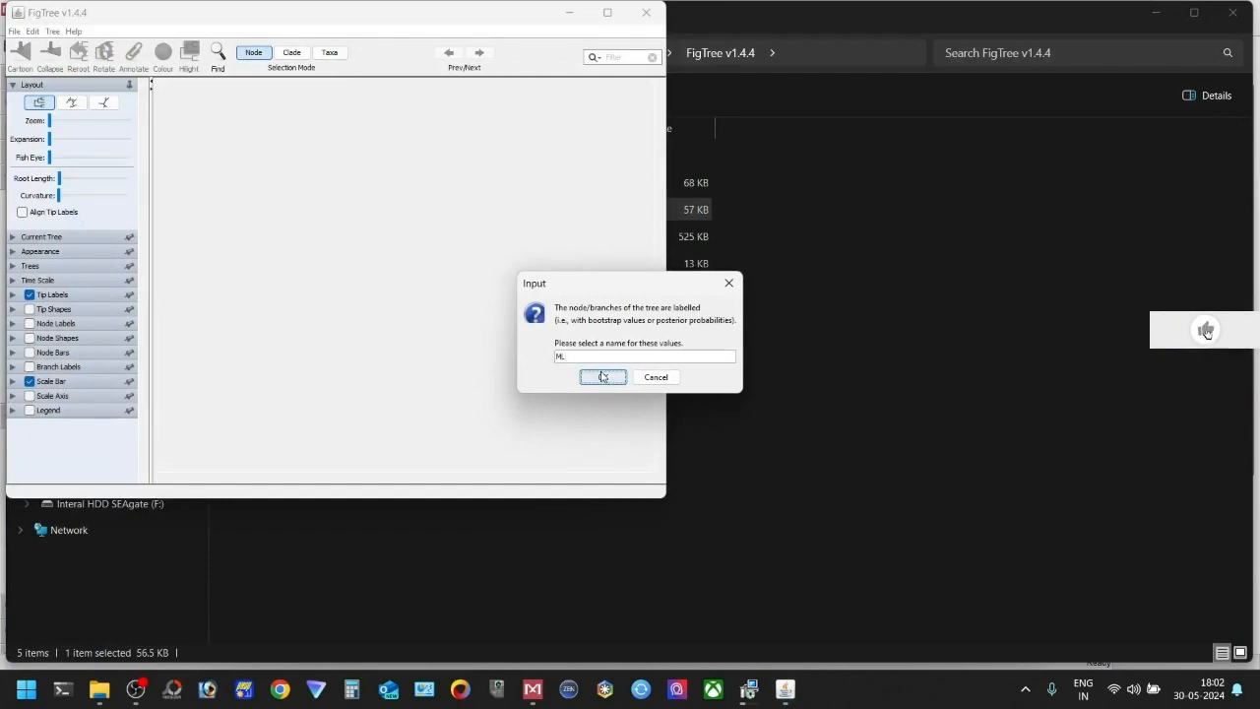
{"action": "left_click", "coordinate": [603, 376]}
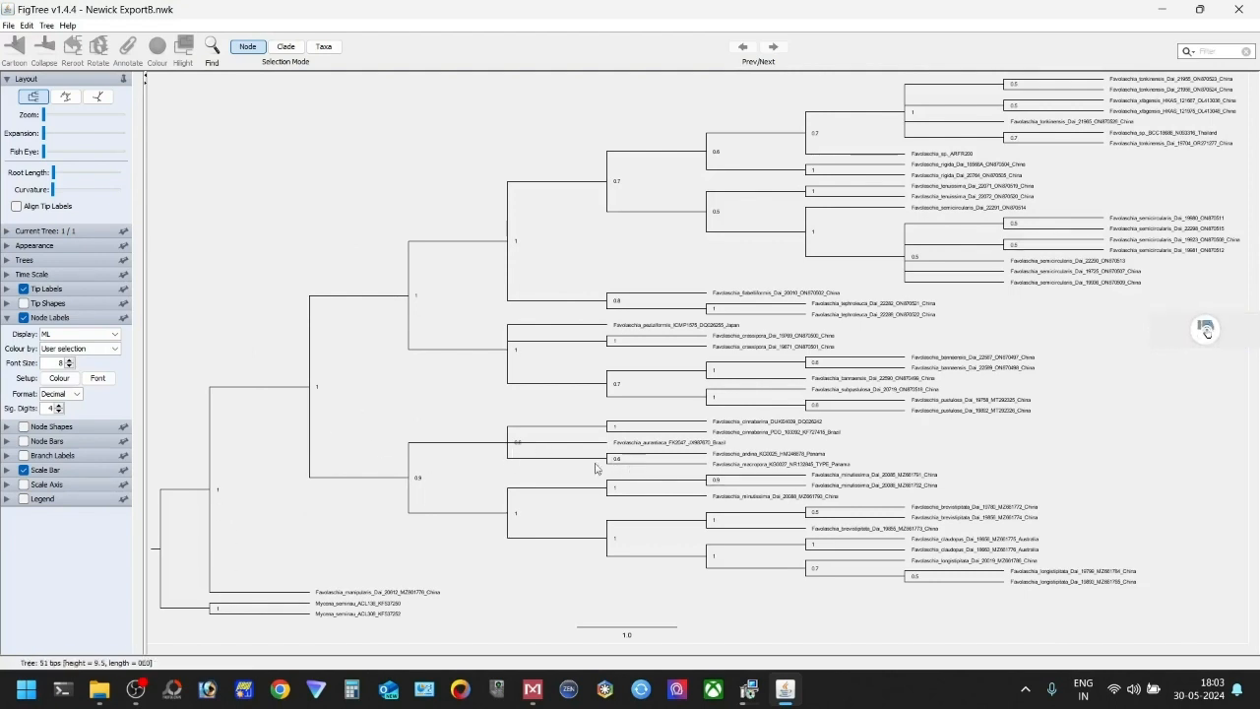
Step: Increase the font size of the ML node labels to 16
{"action": "left_click", "coordinate": [69, 361]}
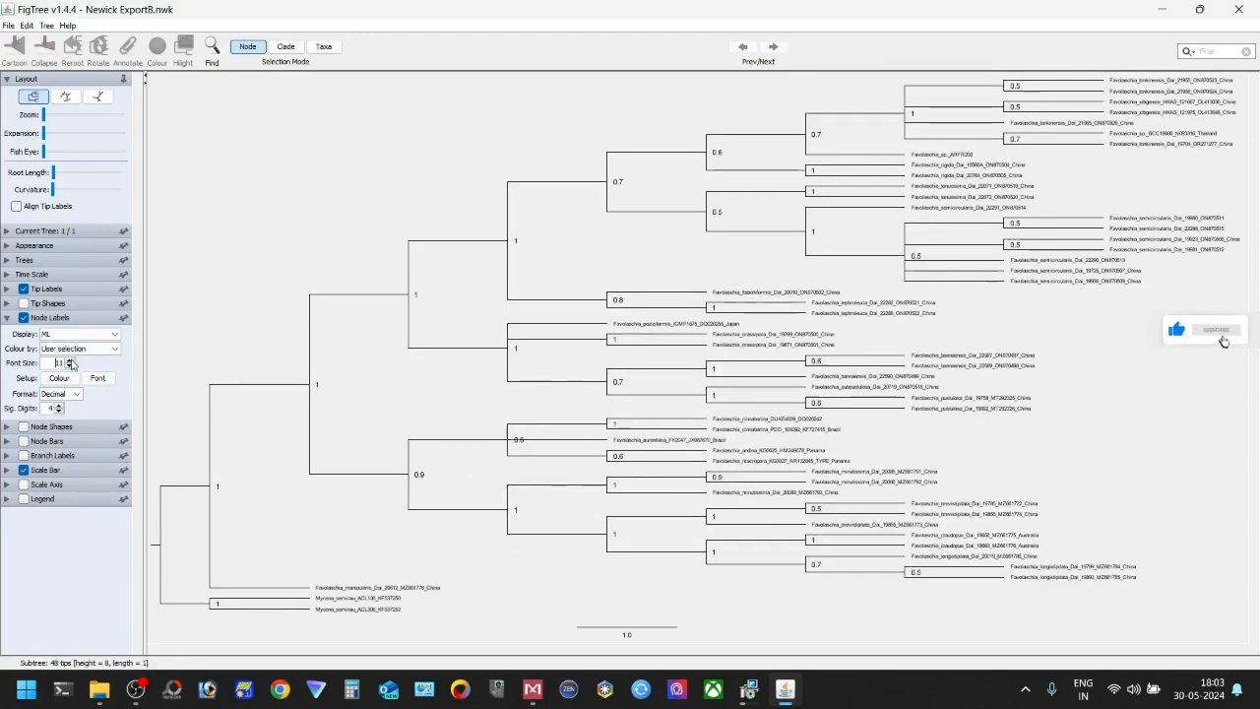
{"action": "left_click", "coordinate": [69, 360]}
{"action": "left_click", "coordinate": [68, 360]}
{"action": "left_click", "coordinate": [69, 360]}
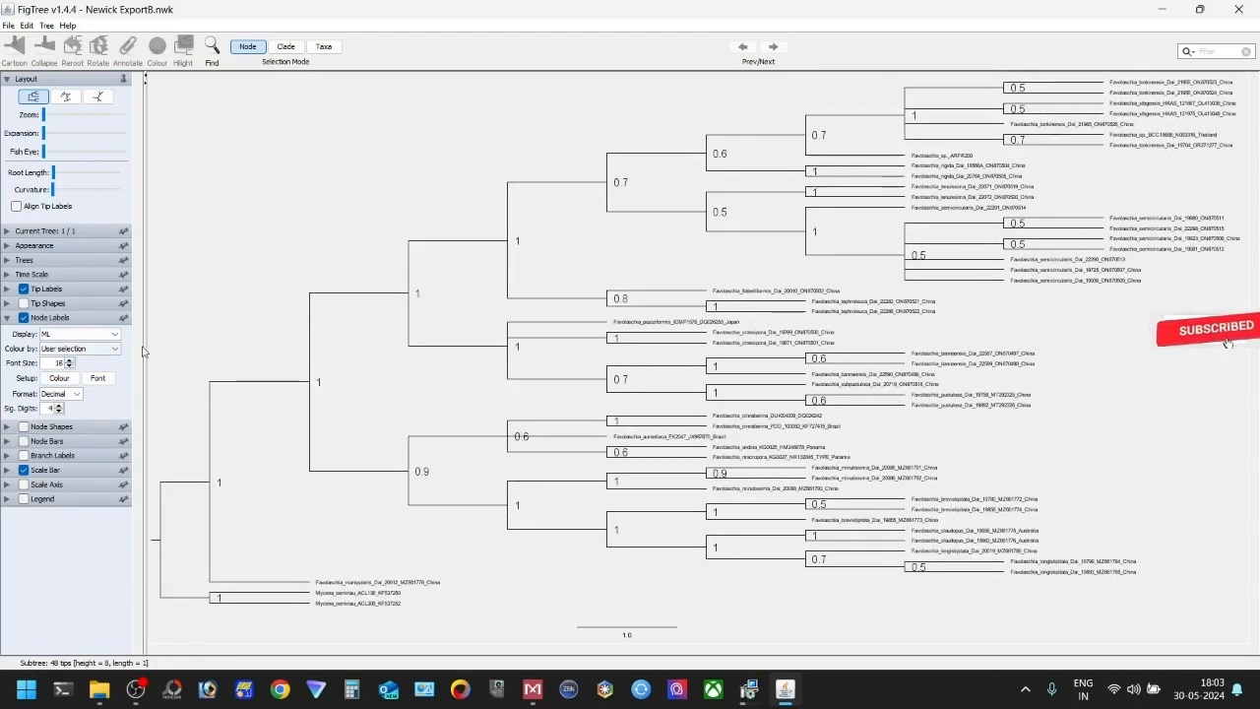
Step: Increase the tip label font size to 16 and lengthen the tree's root branch to most of its range
{"action": "left_click", "coordinate": [7, 288]}
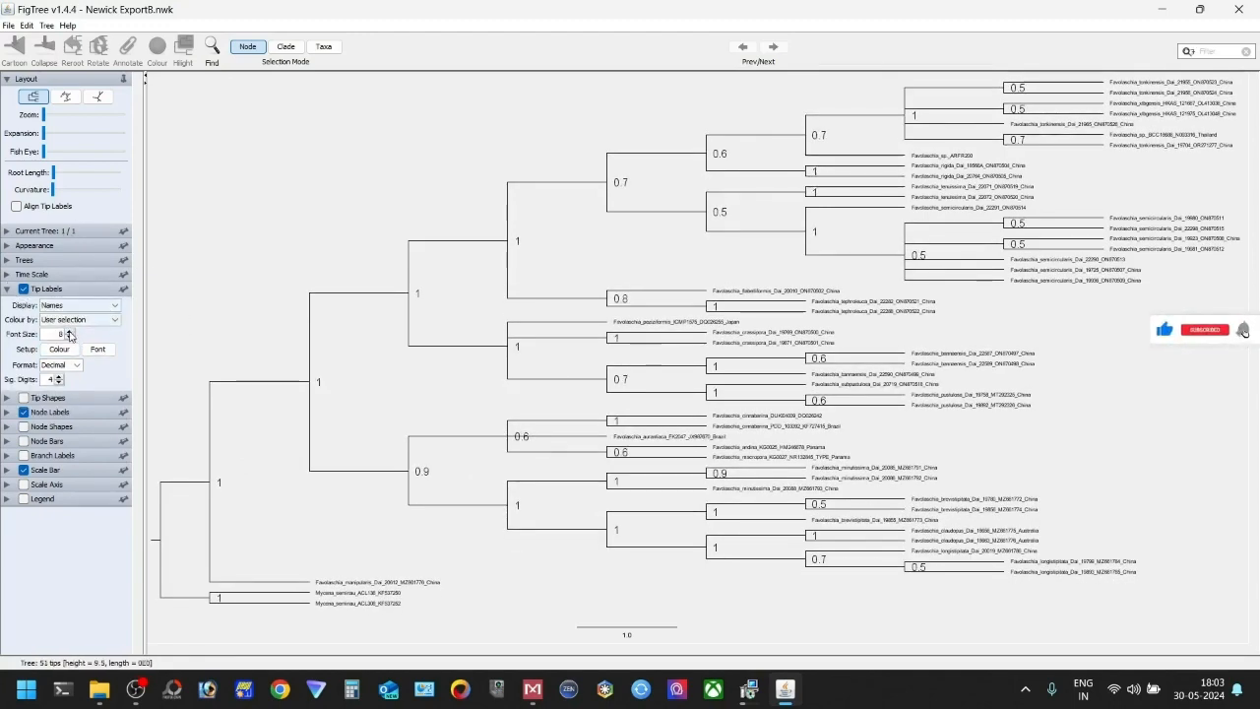
{"action": "left_click", "coordinate": [69, 332]}
{"action": "left_click", "coordinate": [69, 331]}
{"action": "left_click", "coordinate": [69, 334]}
{"action": "left_click", "coordinate": [69, 334]}
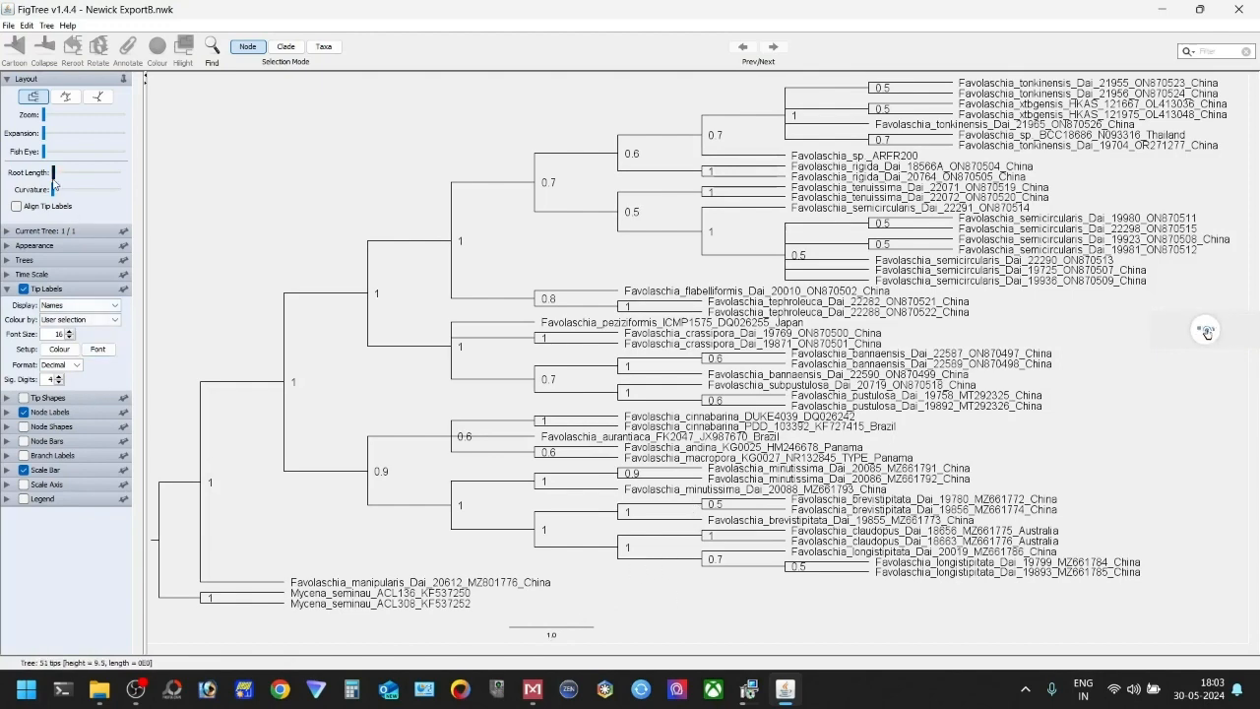
{"action": "left_click_drag", "start_coordinate": [54, 174], "coordinate": [106, 173]}
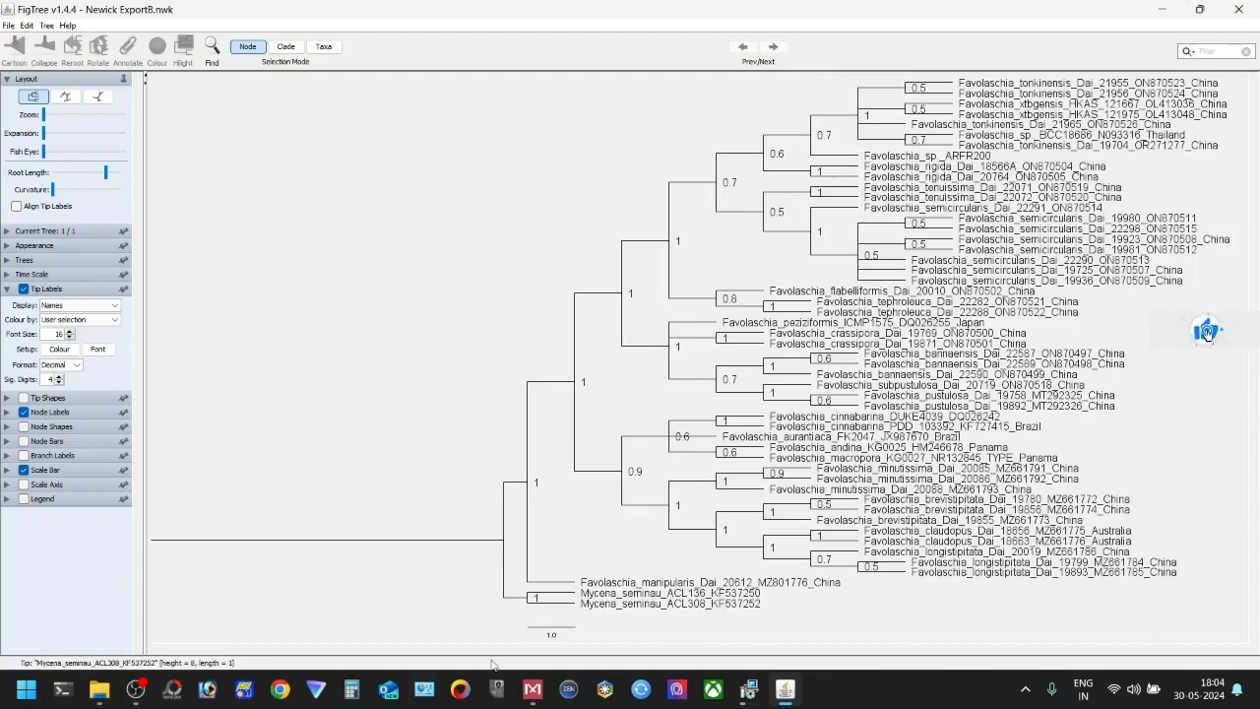
Step: Switch to MEGA, close the Newick text editor and display the original tree
{"action": "left_click", "coordinate": [533, 689]}
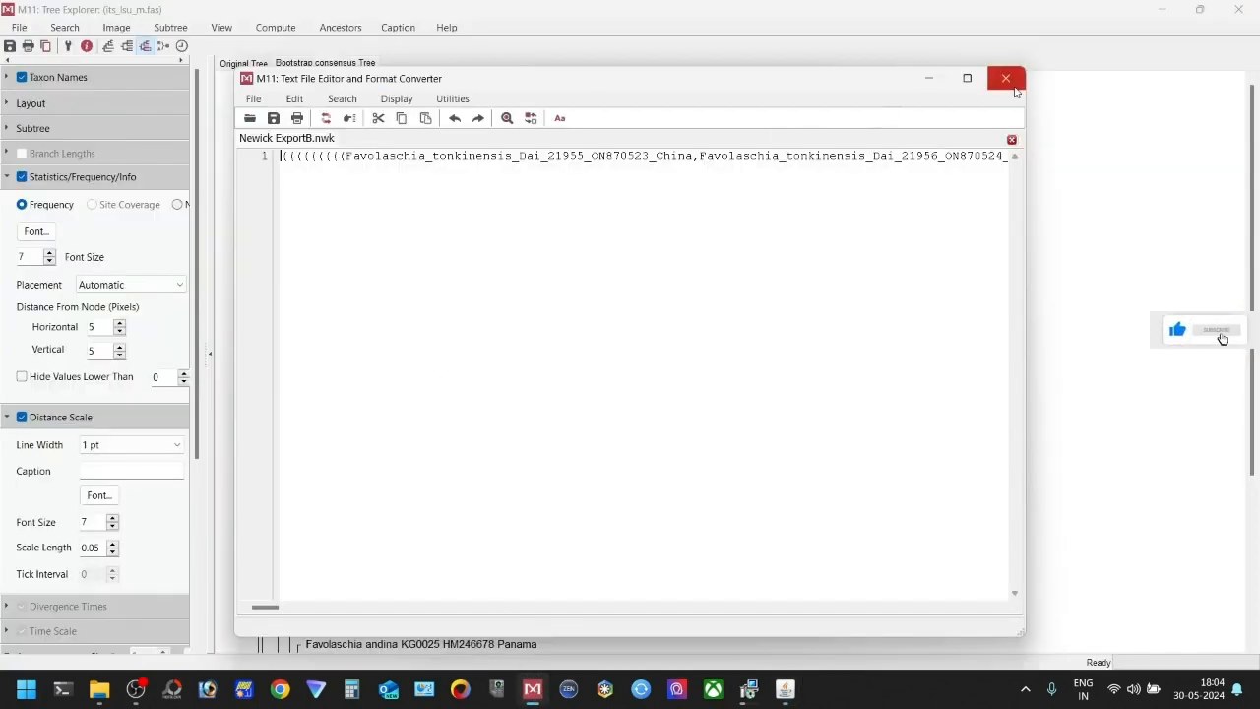
{"action": "left_click", "coordinate": [1014, 88]}
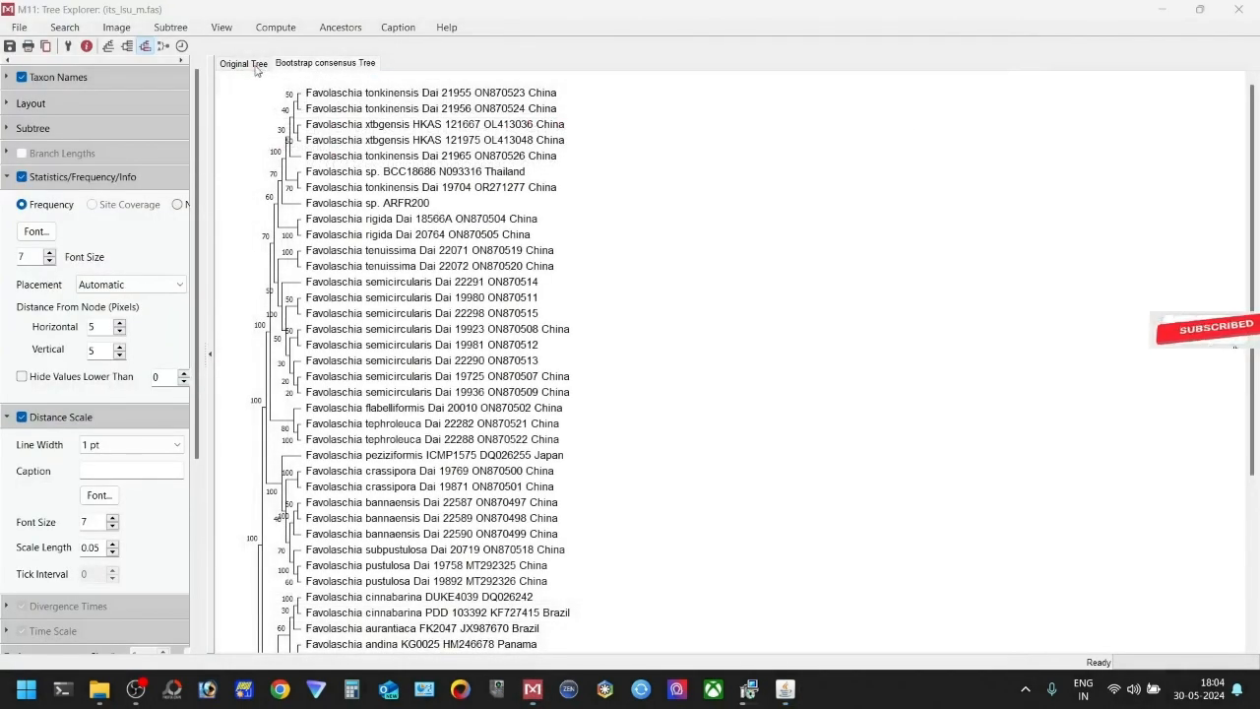
{"action": "left_click", "coordinate": [135, 47]}
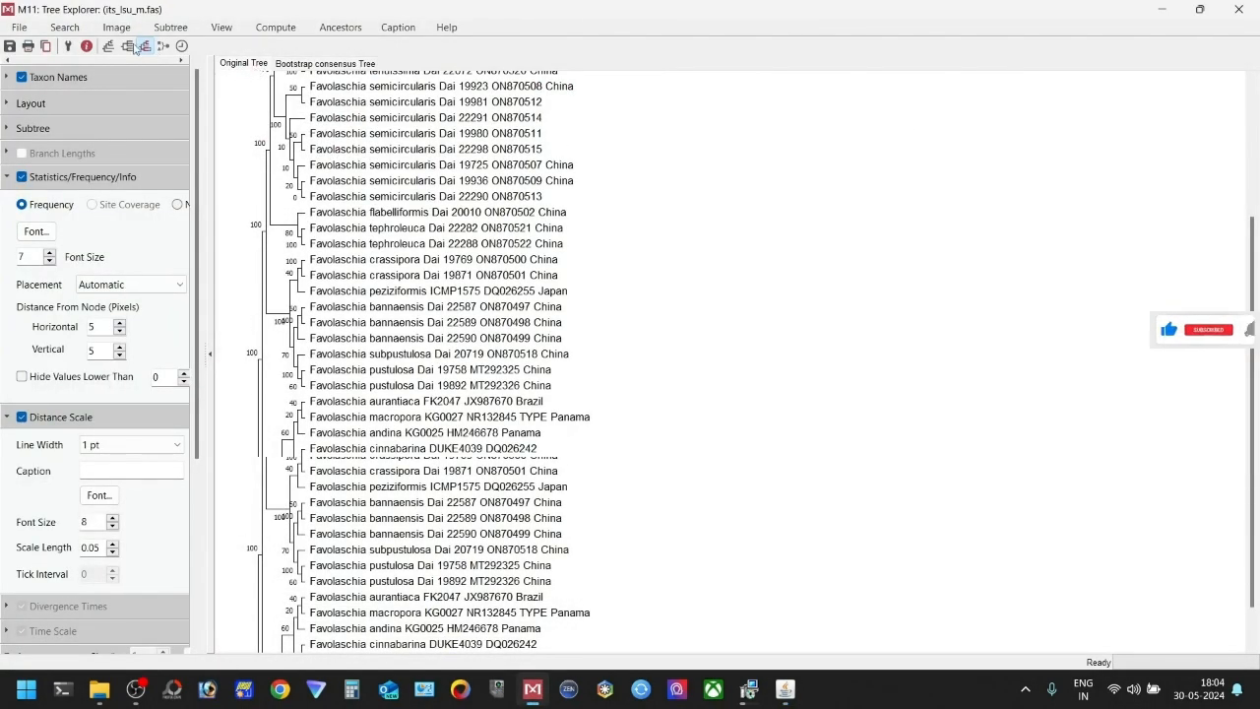
Step: Export the original tree in Newick format with branch lengths and bootstrap values included
{"action": "left_click", "coordinate": [19, 27]}
{"action": "left_click", "coordinate": [80, 61]}
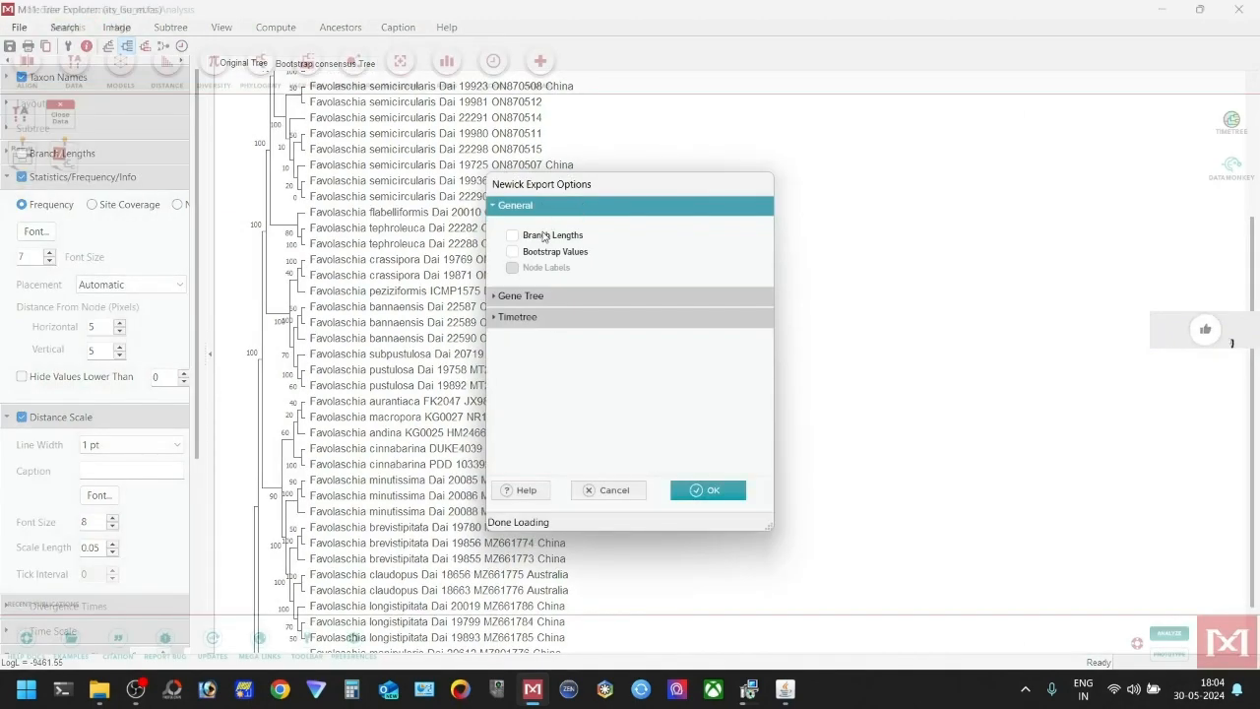
{"action": "left_click", "coordinate": [513, 236]}
{"action": "left_click", "coordinate": [736, 492]}
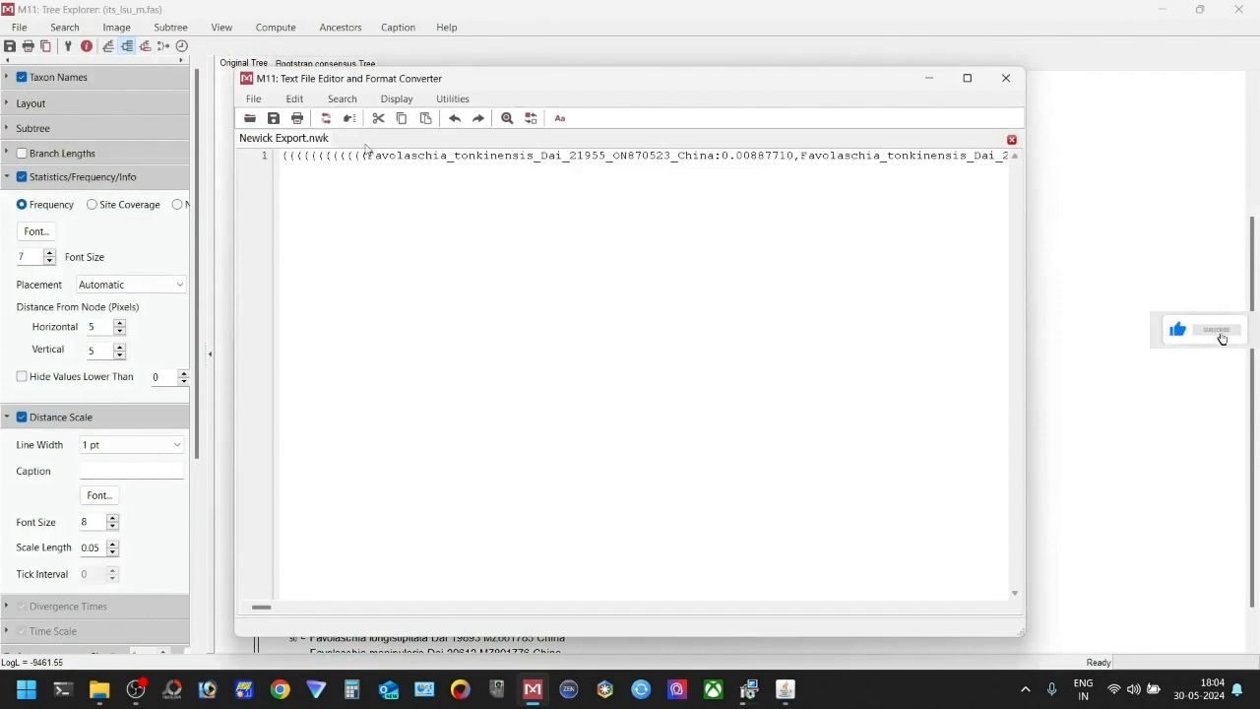
Step: Save the exported text as Newick Export in the Lesson folder and close the text editor
{"action": "left_click", "coordinate": [275, 118]}
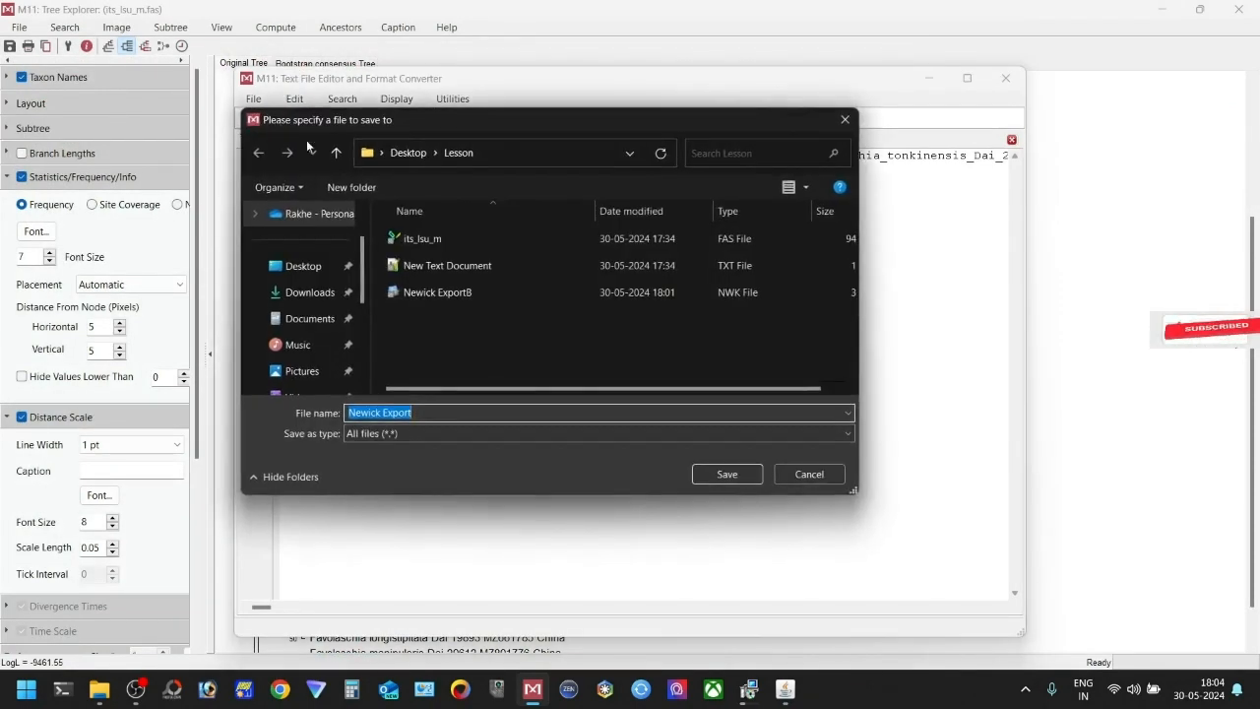
{"action": "left_click", "coordinate": [726, 474]}
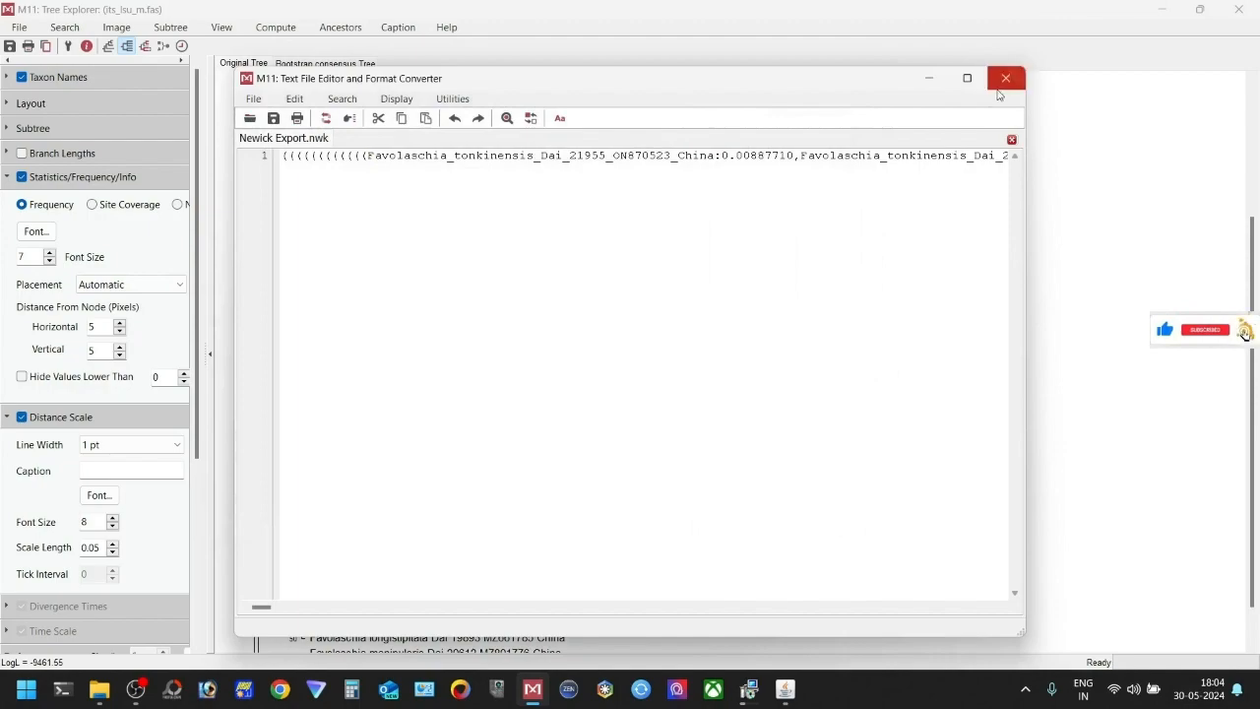
{"action": "left_click", "coordinate": [1002, 83]}
Step: Switch to File Explorer, open Newick Export from the Lesson folder in FigTree with node values named ML, and maximize the tree window
{"action": "mouse_move", "coordinate": [99, 689]}
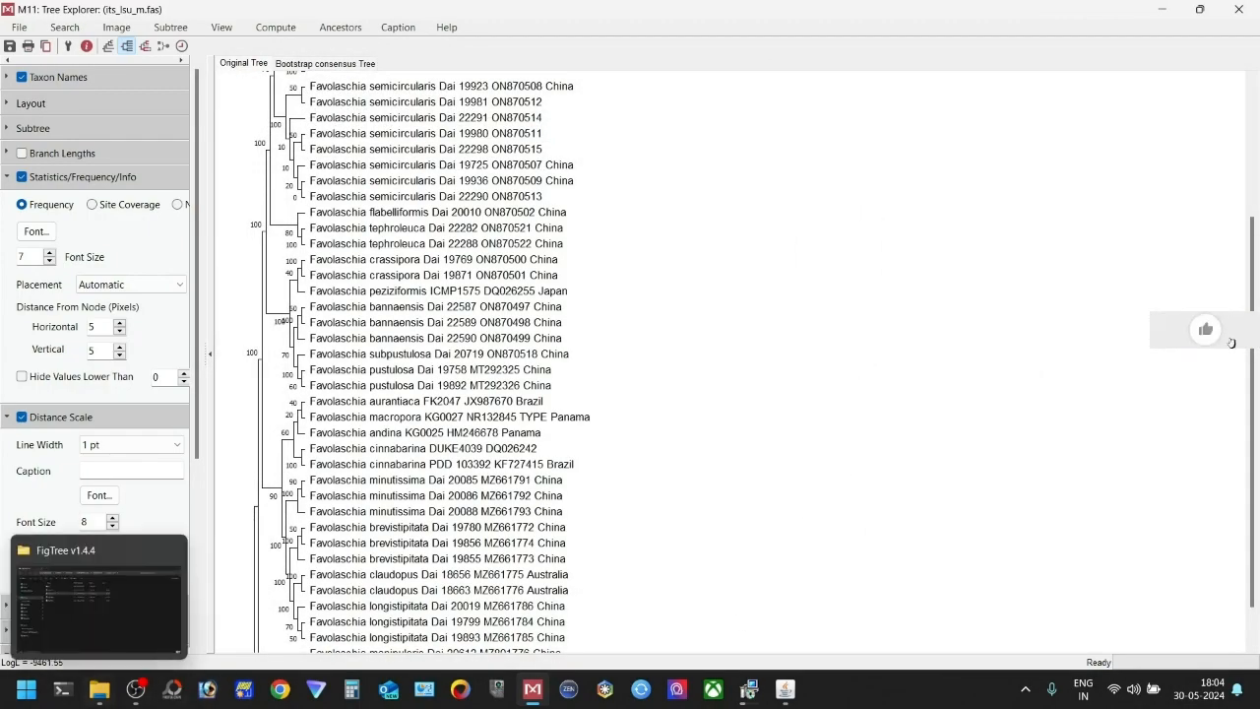
{"action": "left_click", "coordinate": [99, 600]}
{"action": "double_click", "coordinate": [1004, 169]}
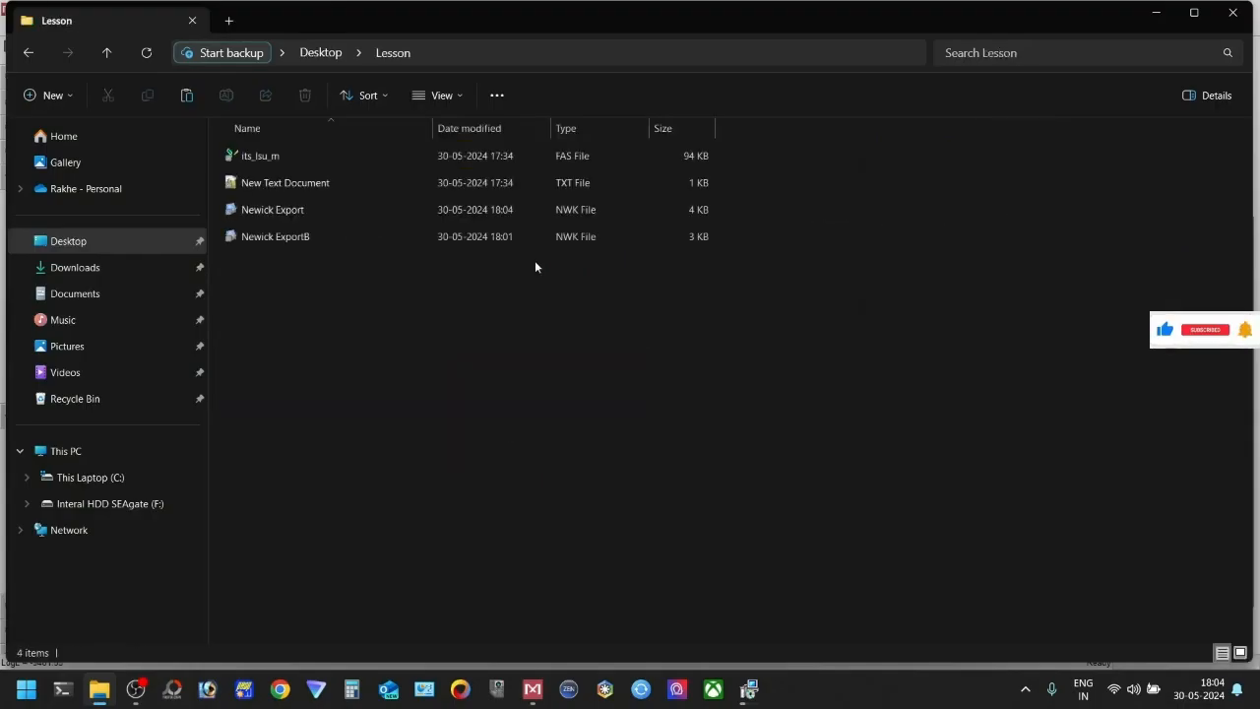
{"action": "left_click", "coordinate": [318, 209]}
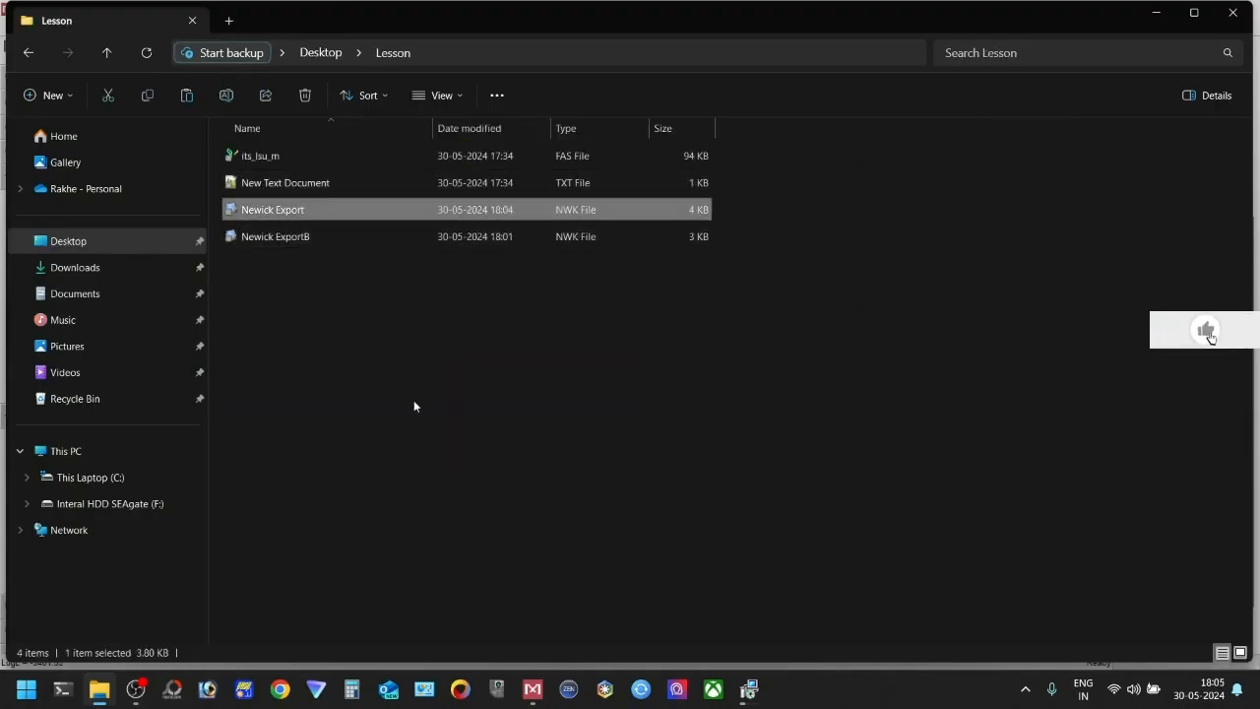
{"action": "double_click", "coordinate": [426, 214]}
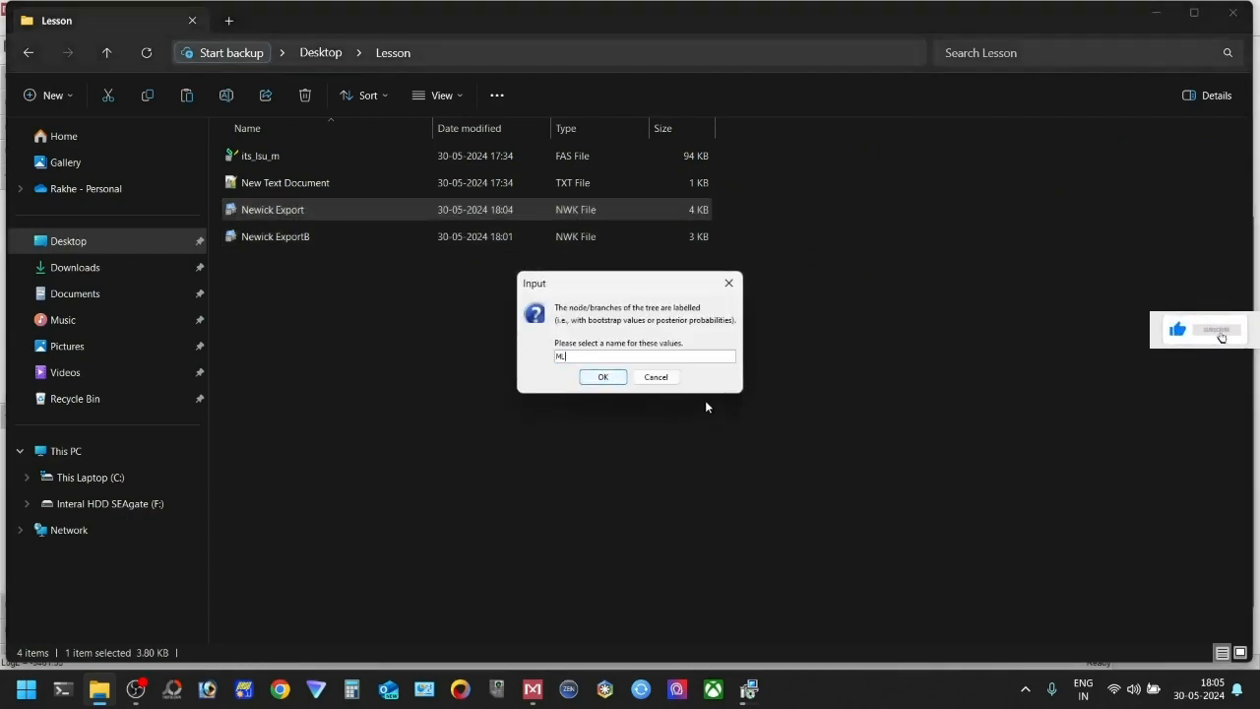
{"action": "key", "text": "Return"}
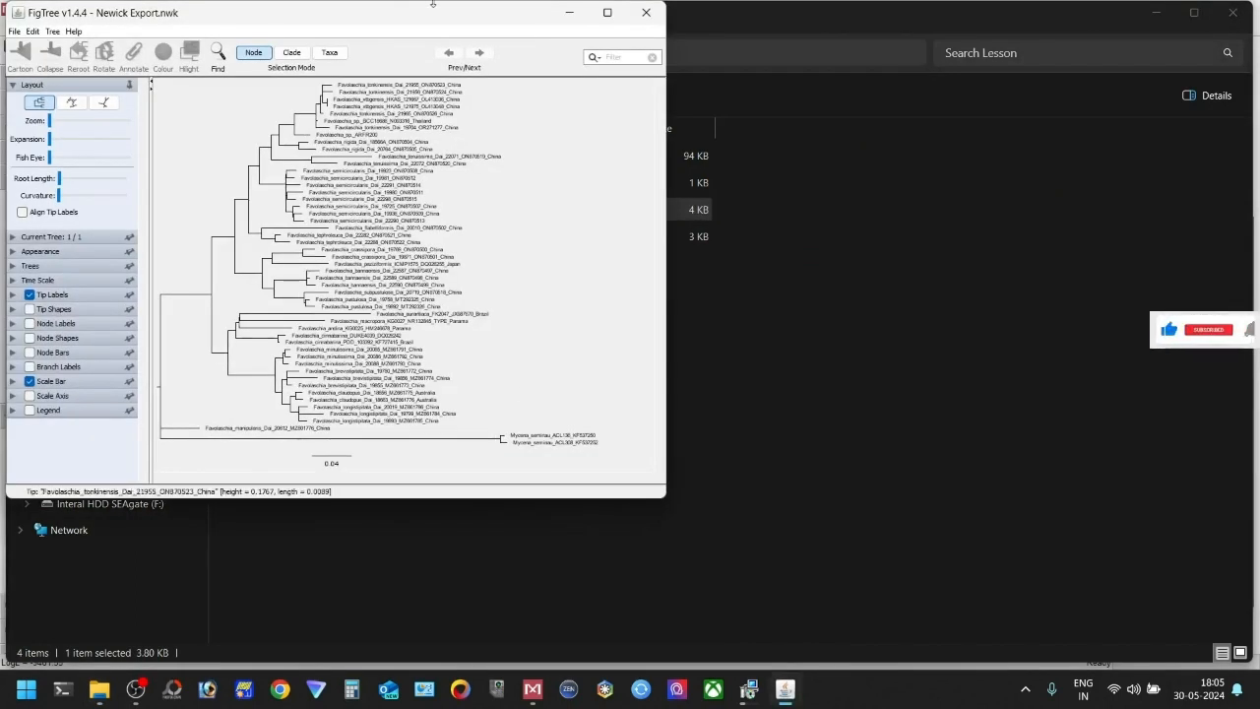
{"action": "left_click", "coordinate": [607, 13]}
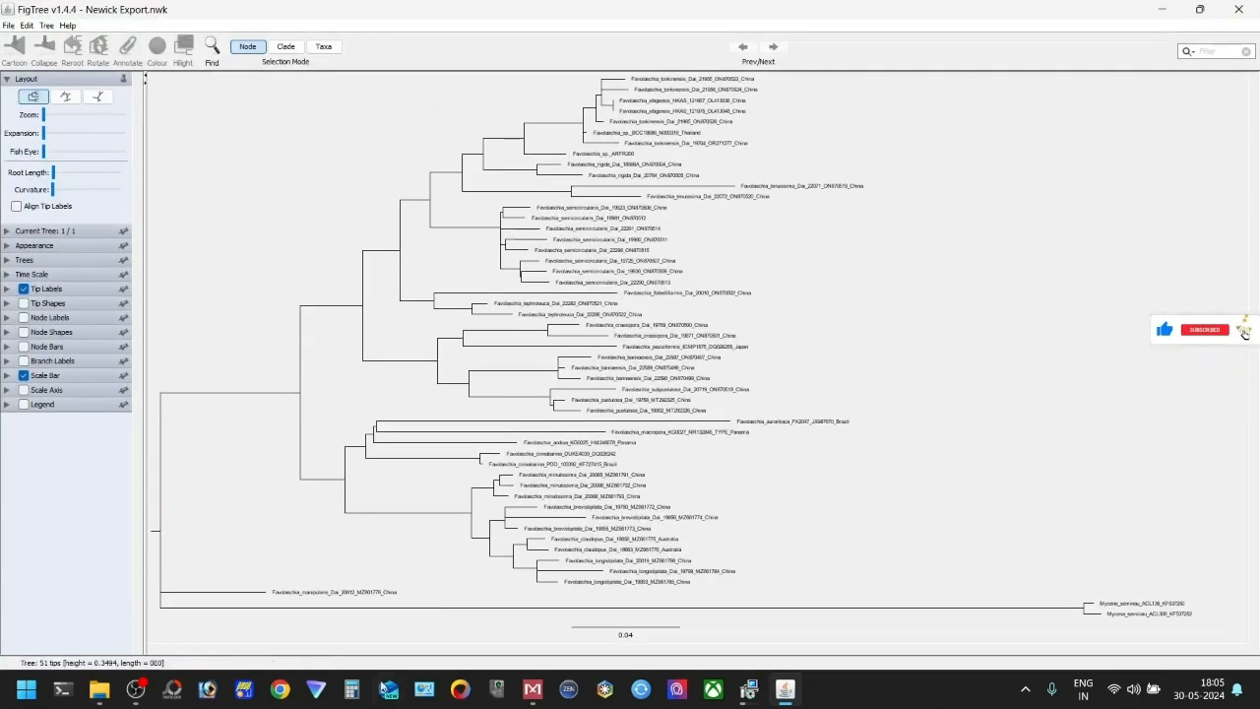
Step: Reroot the tree on the Mycena seminau branch and extend the root length to its maximum
{"action": "left_click", "coordinate": [305, 608]}
{"action": "left_click", "coordinate": [72, 54]}
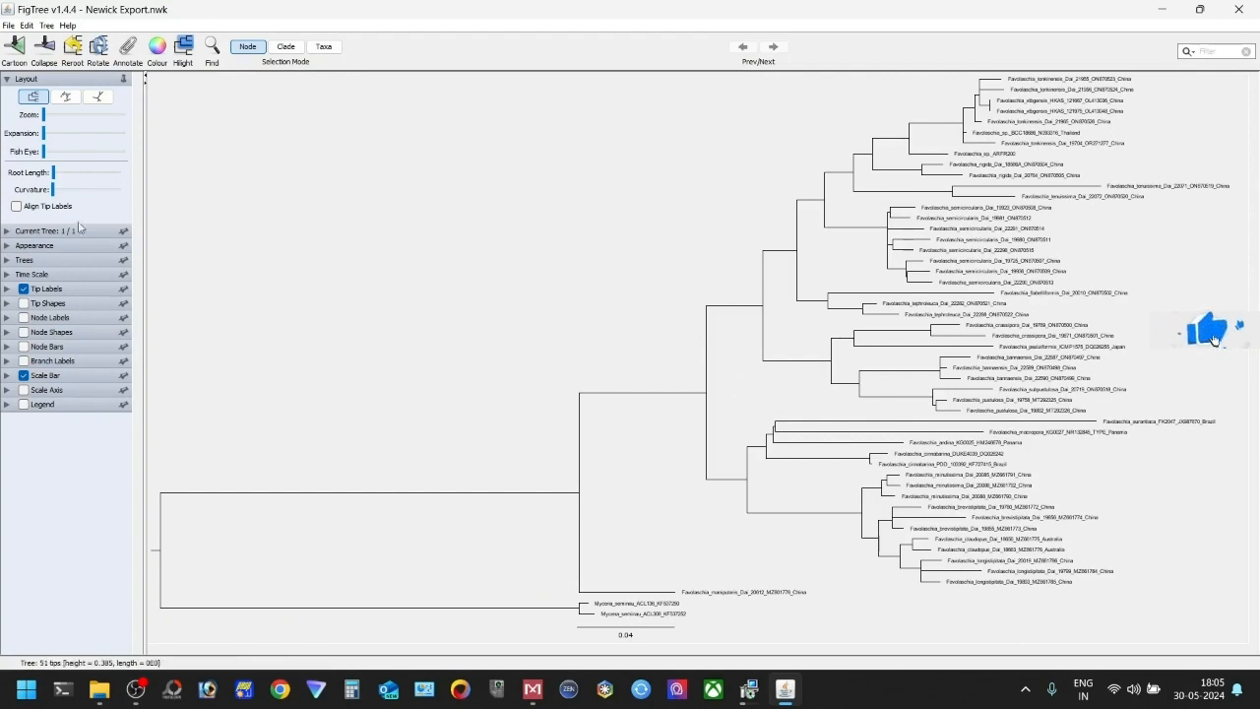
{"action": "left_click_drag", "start_coordinate": [53, 172], "coordinate": [142, 206]}
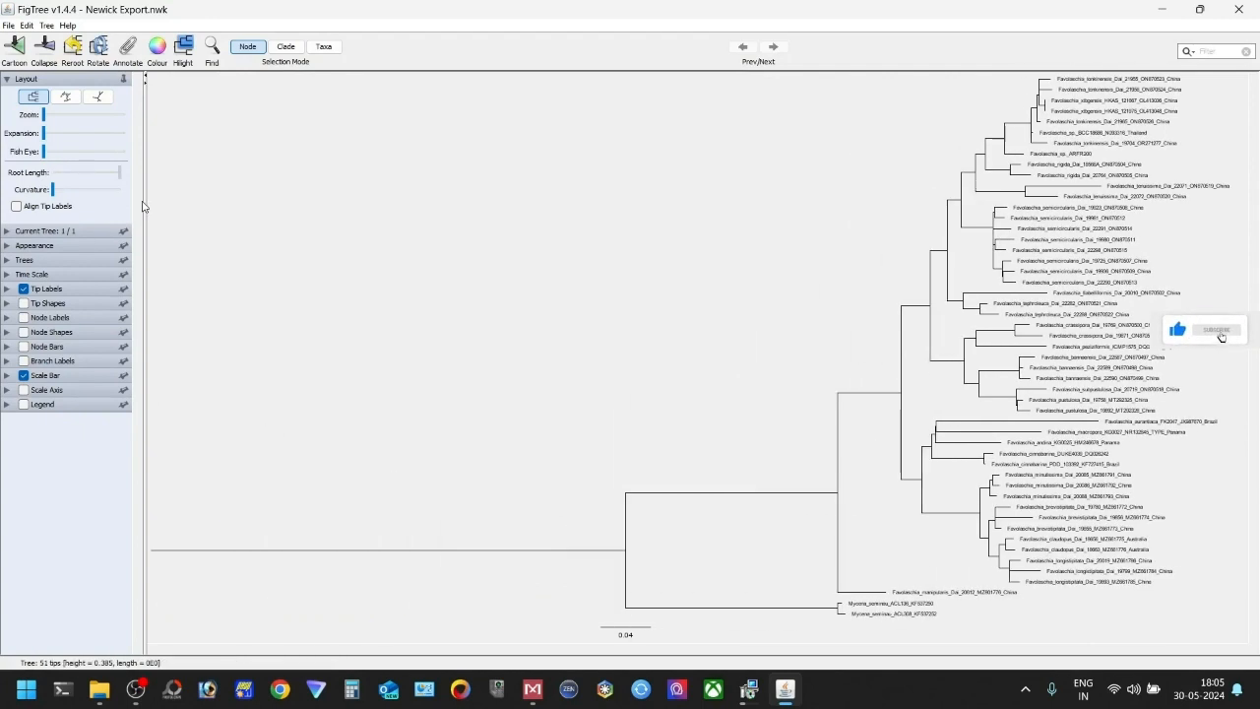
Step: Increase the tip label font size of the rerooted tree to 15
{"action": "left_click", "coordinate": [7, 288]}
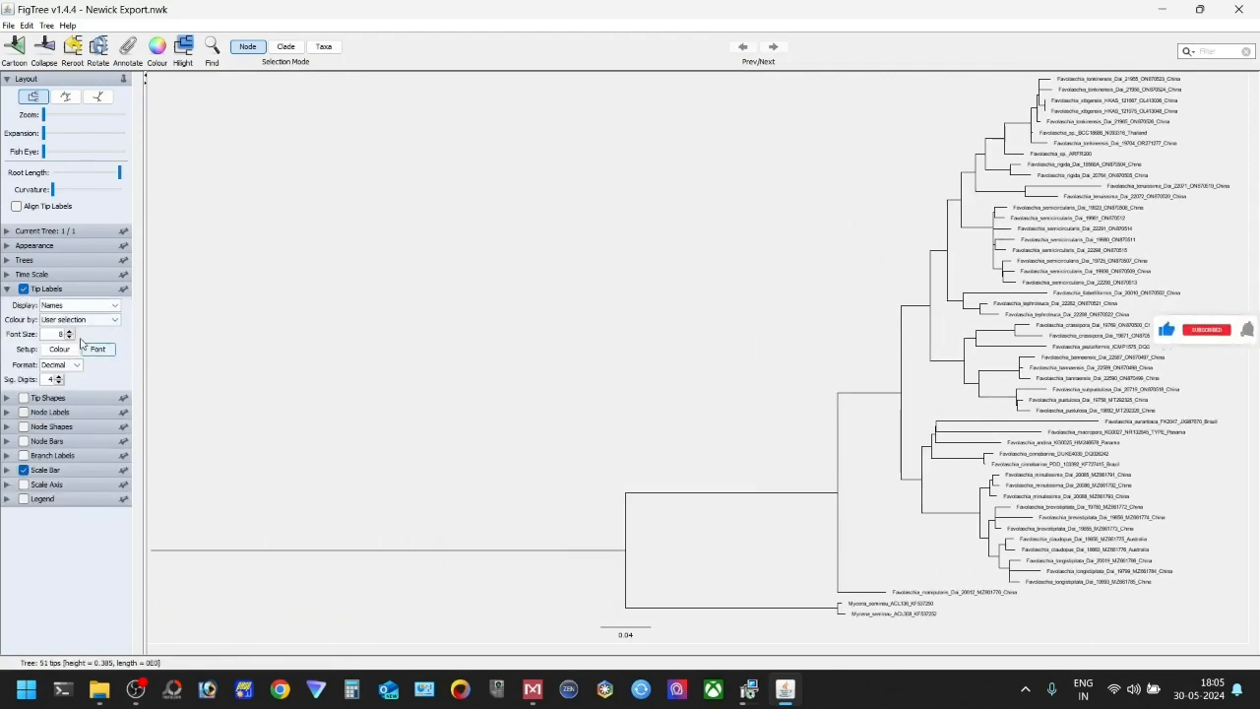
{"action": "left_click", "coordinate": [69, 332]}
{"action": "left_click", "coordinate": [69, 332]}
{"action": "left_click", "coordinate": [69, 332]}
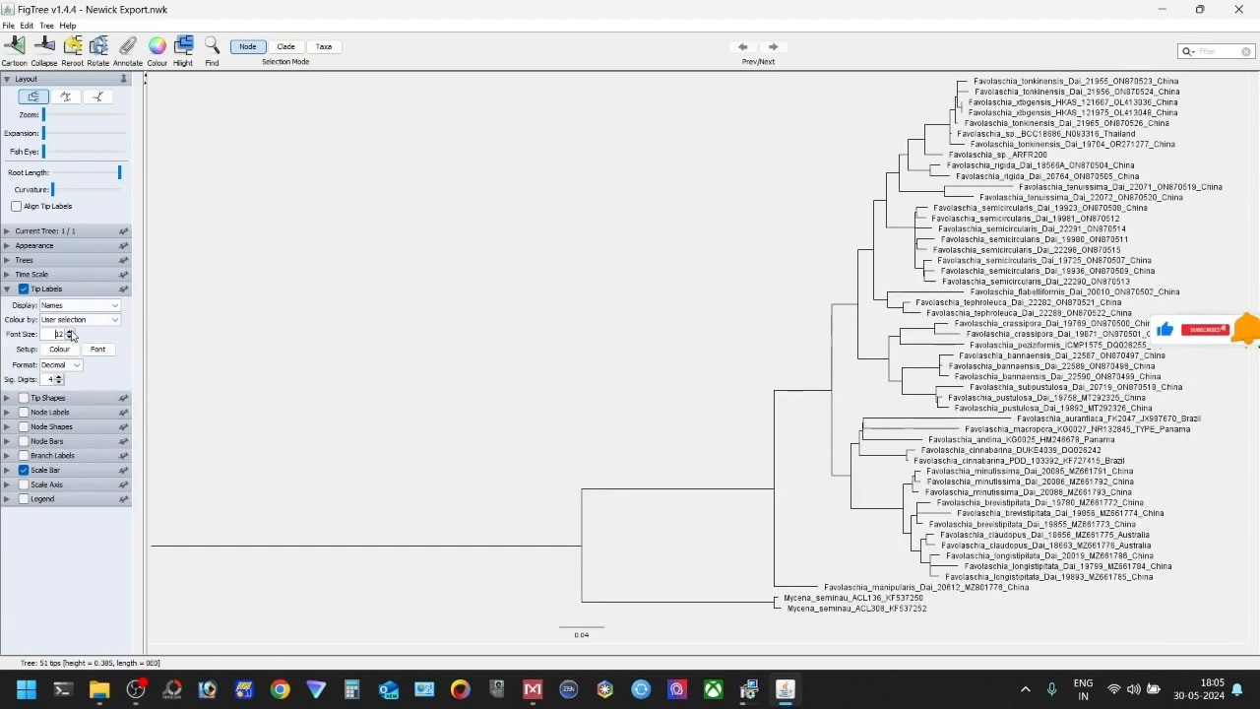
{"action": "left_click", "coordinate": [70, 331]}
{"action": "left_click", "coordinate": [70, 332]}
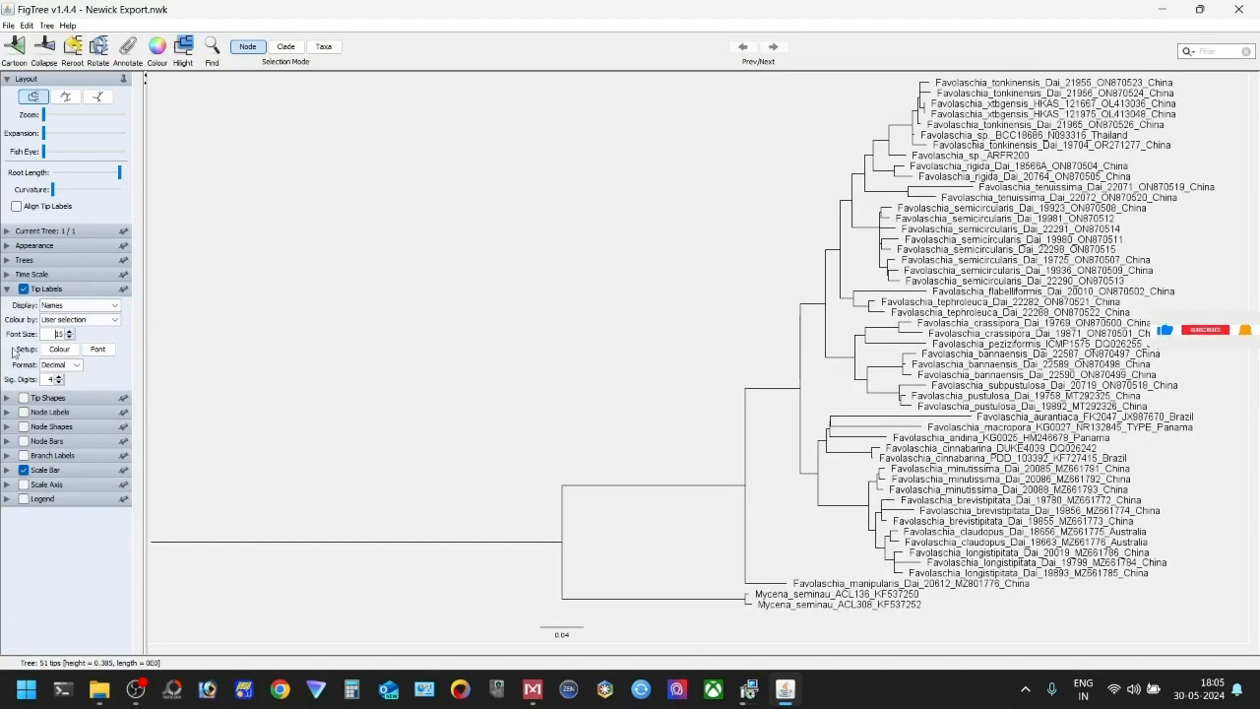
Step: Turn on node labels for the tree and display the ML values on them
{"action": "left_click", "coordinate": [8, 412]}
{"action": "left_click", "coordinate": [23, 317]}
{"action": "left_click", "coordinate": [78, 333]}
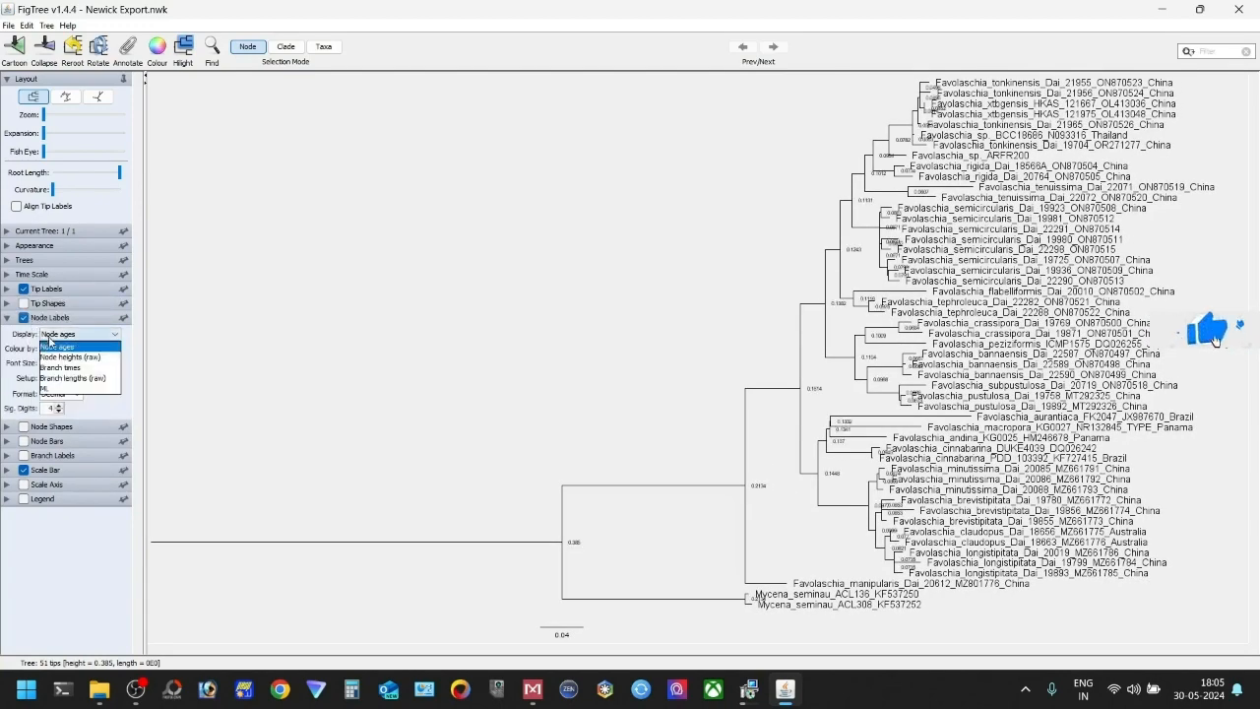
{"action": "left_click", "coordinate": [79, 390]}
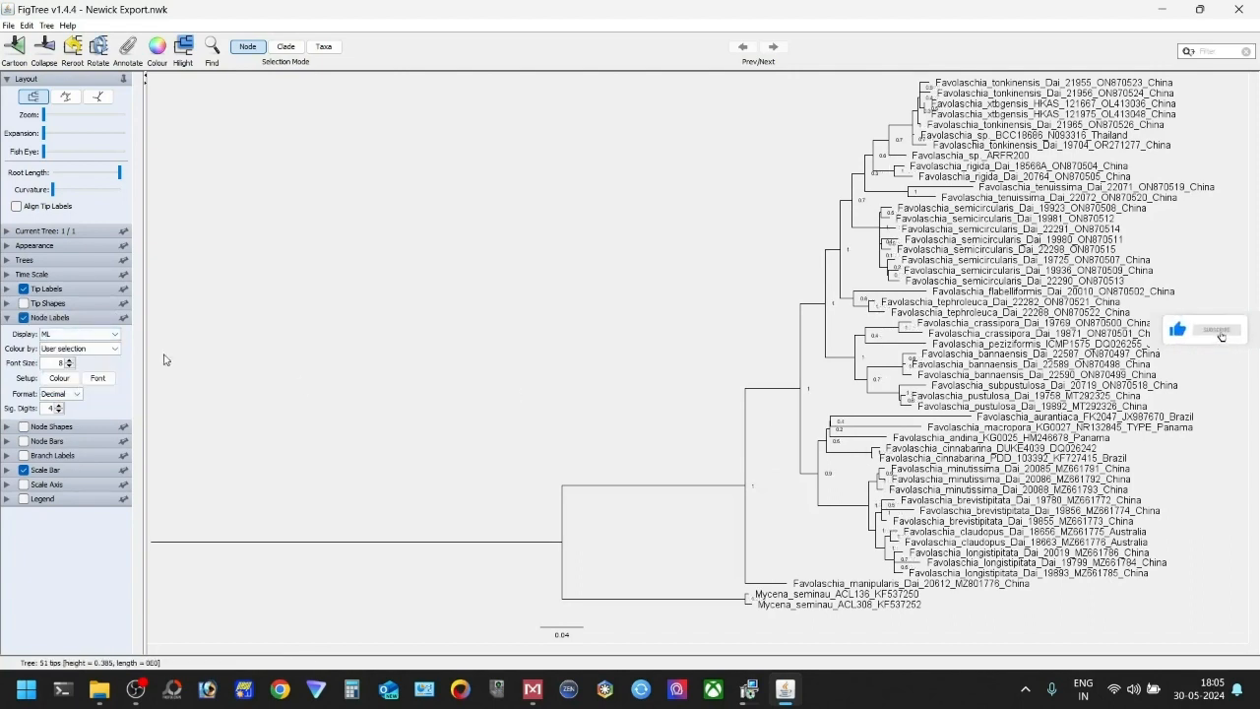
Step: Increase the node label font size to 15
{"action": "left_click", "coordinate": [69, 362]}
{"action": "left_click", "coordinate": [70, 361]}
{"action": "left_click", "coordinate": [70, 361]}
{"action": "left_click", "coordinate": [70, 362]}
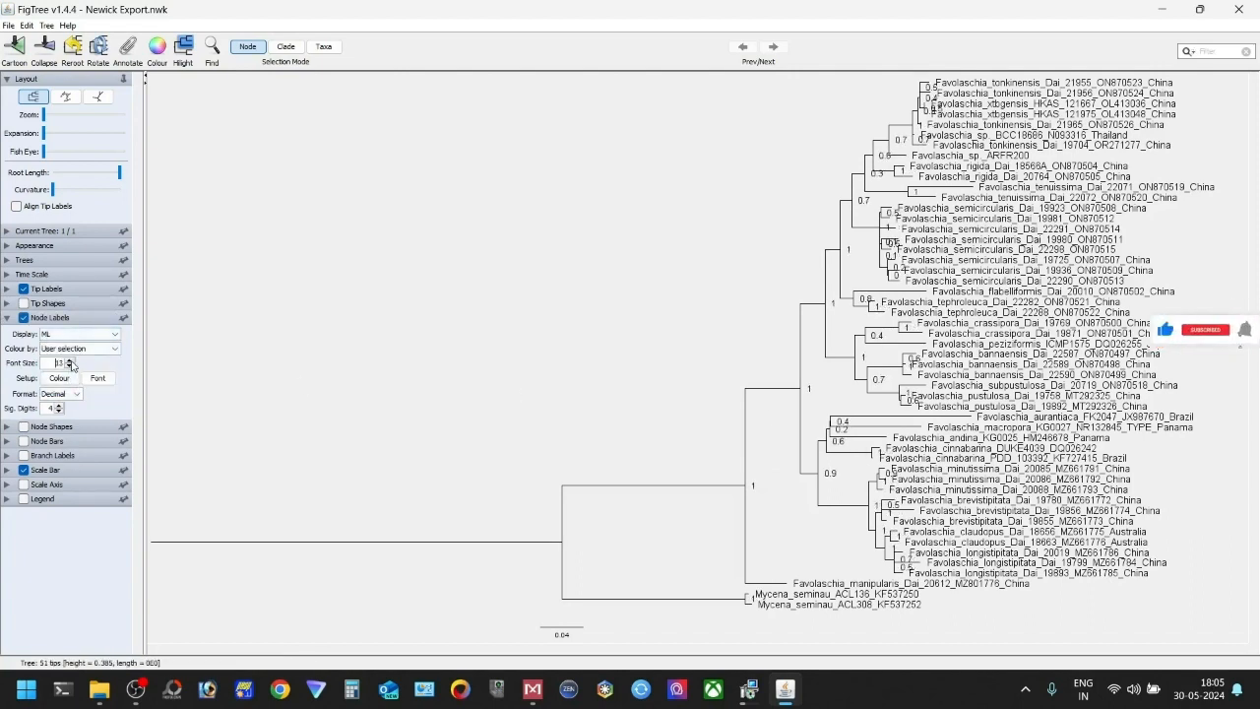
{"action": "left_click", "coordinate": [70, 361]}
{"action": "left_click", "coordinate": [70, 362]}
{"action": "left_click", "coordinate": [70, 361]}
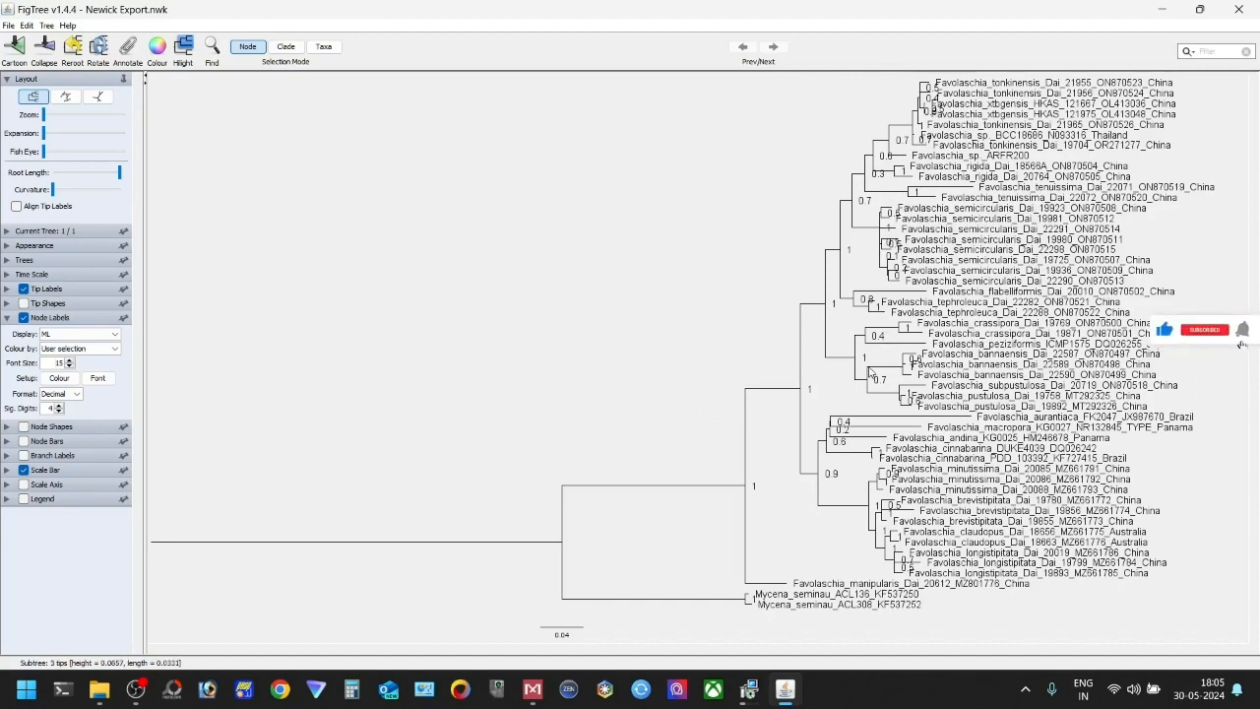
{"action": "left_click", "coordinate": [843, 539]}
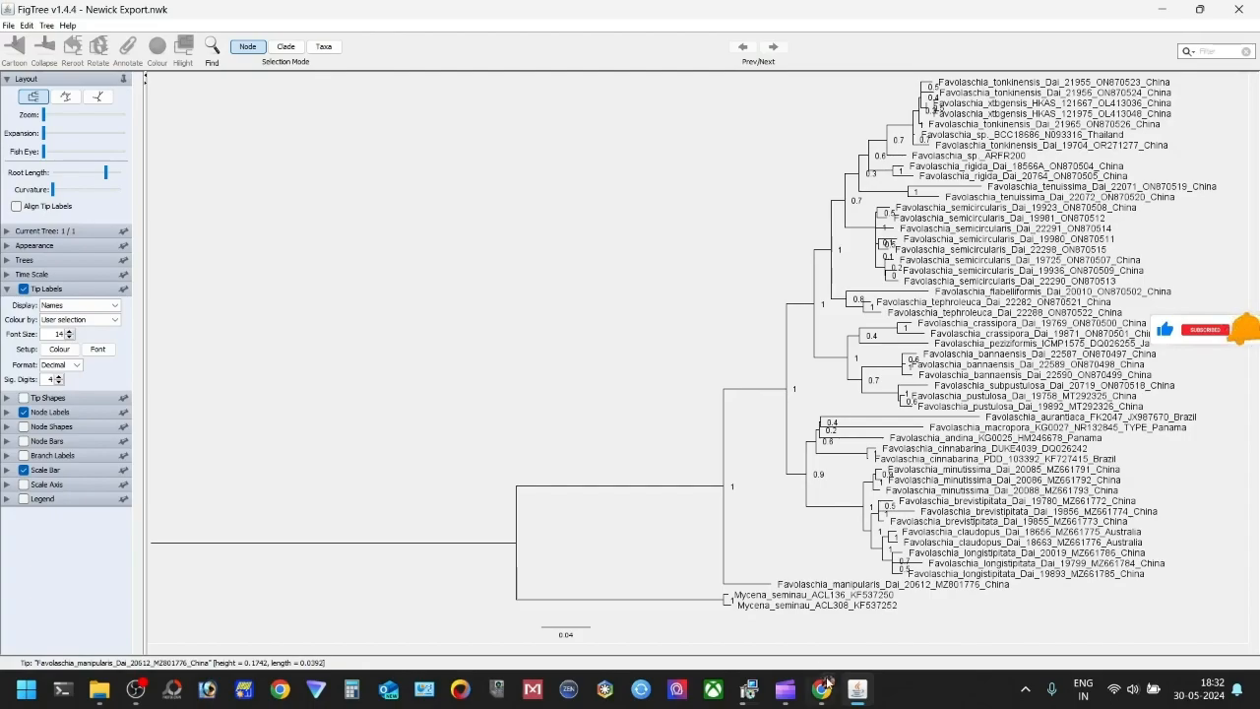
Step: Switch to the YouTube channel page in Chrome, open the full channel description and highlight the support links
{"action": "left_click", "coordinate": [828, 681]}
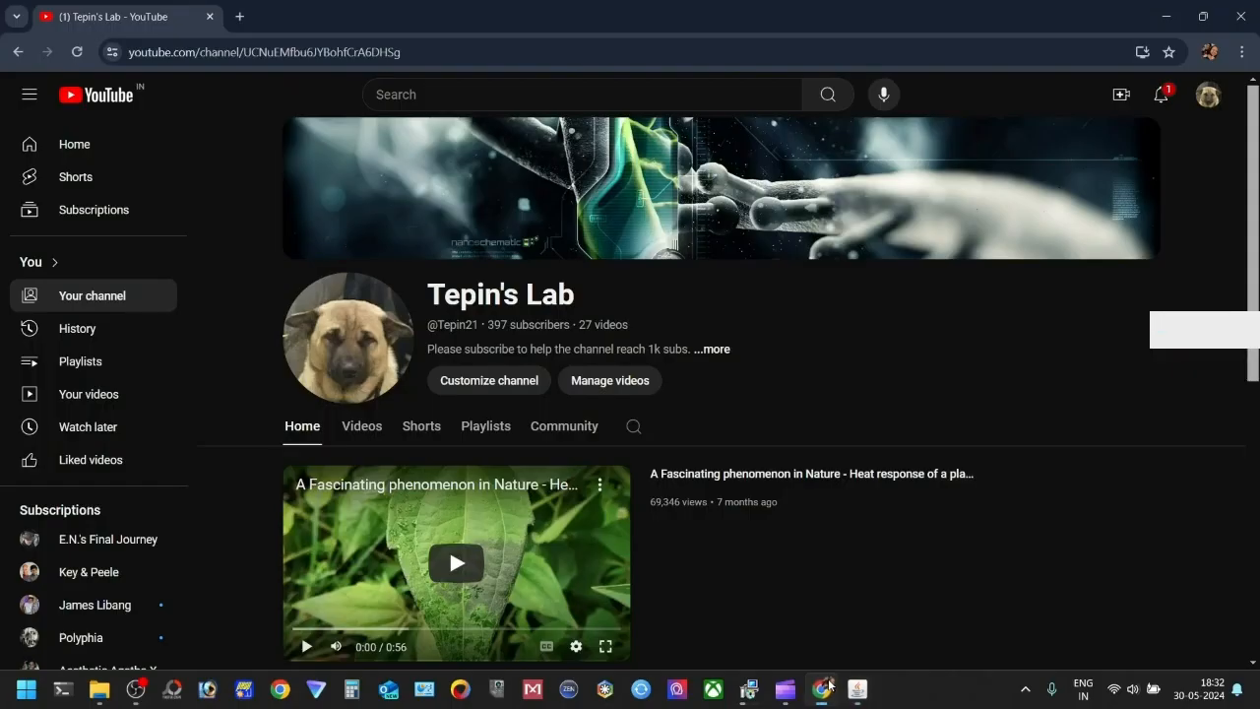
{"action": "left_click", "coordinate": [716, 350]}
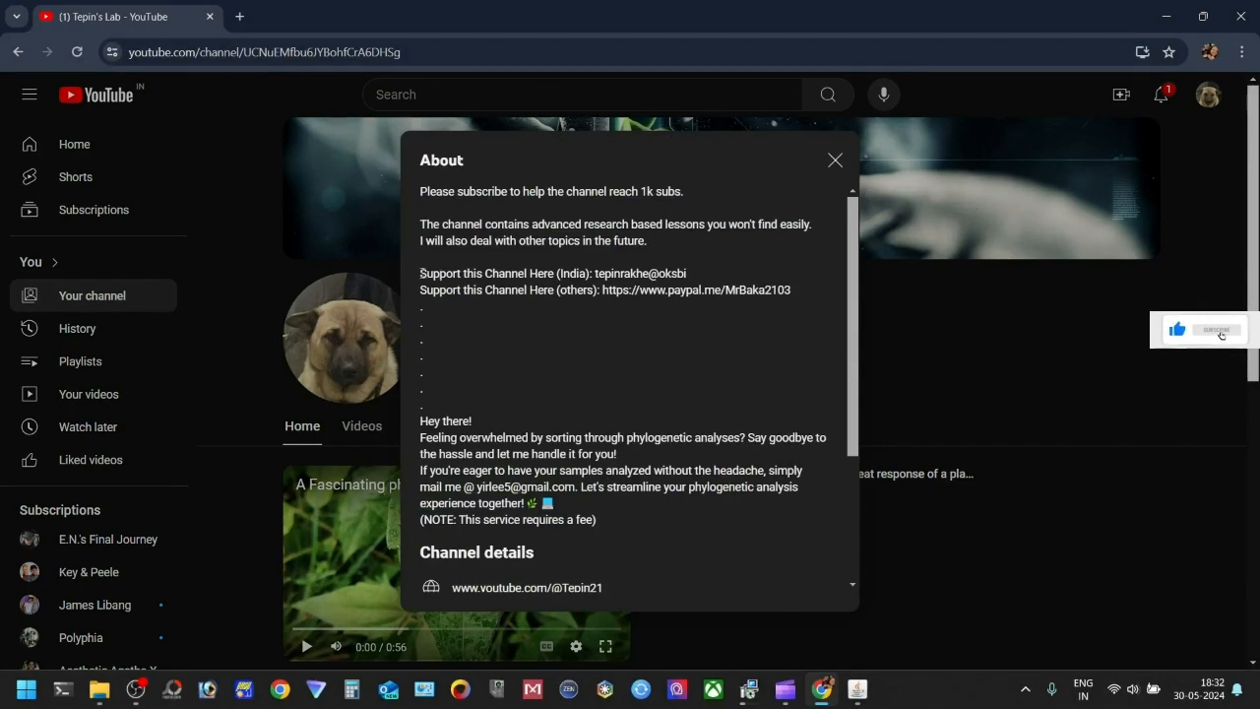
{"action": "left_click_drag", "start_coordinate": [420, 273], "coordinate": [777, 289]}
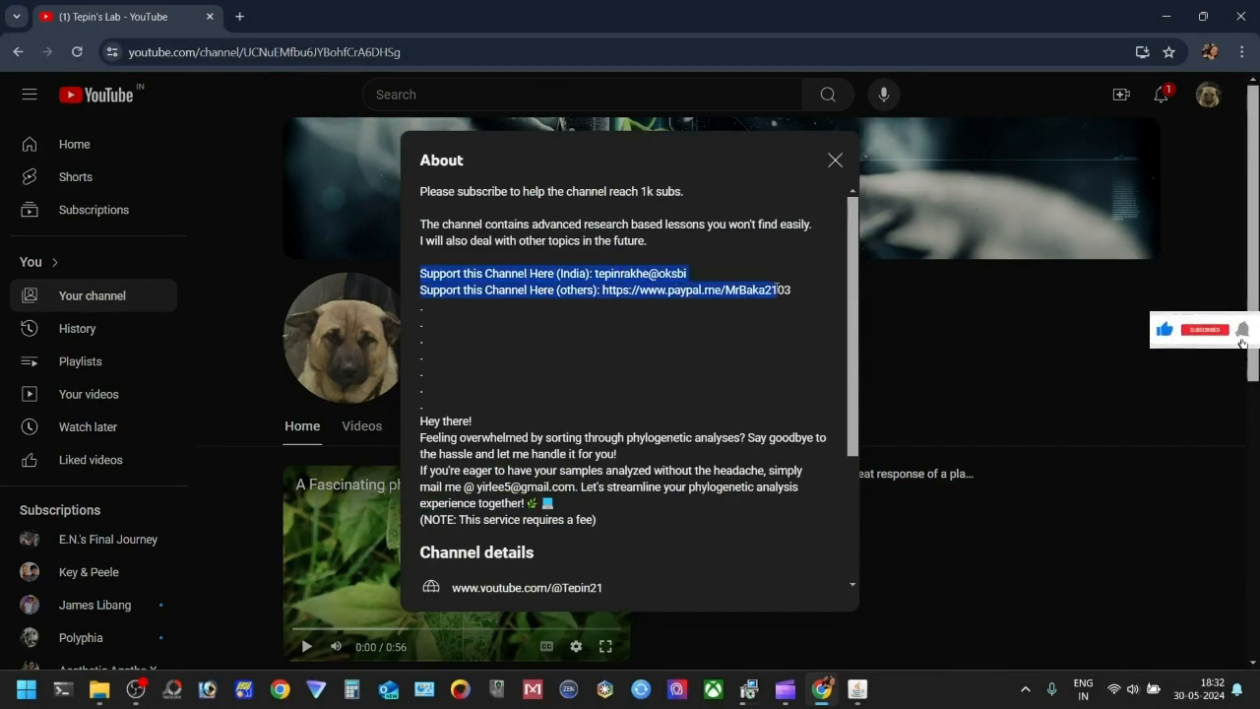